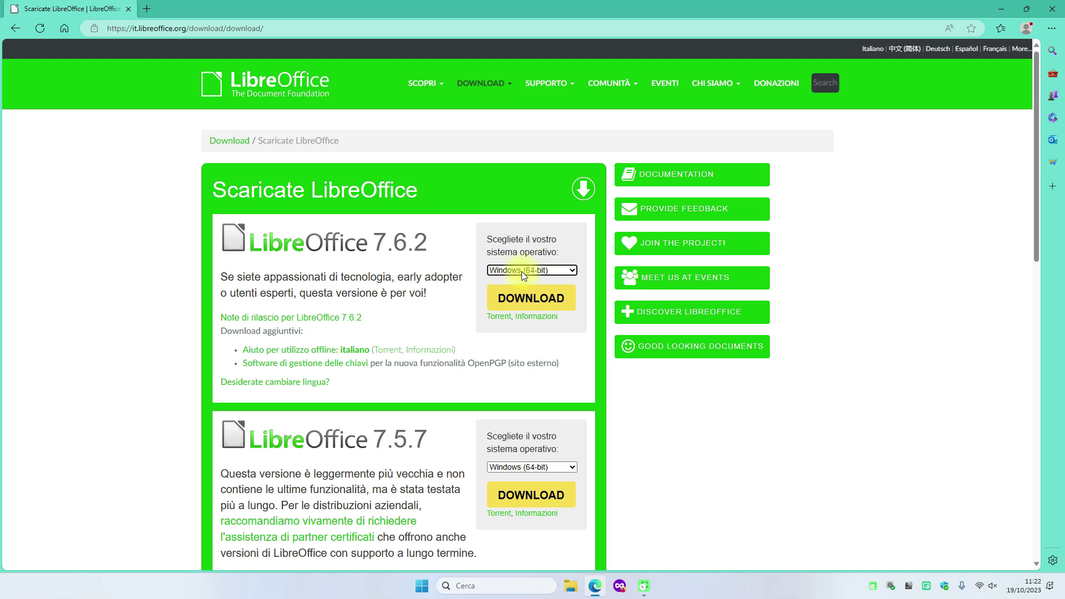
Step: Download the LibreOffice 7.6.2 installer for Windows (64-bit) and close the browser
click(529, 300)
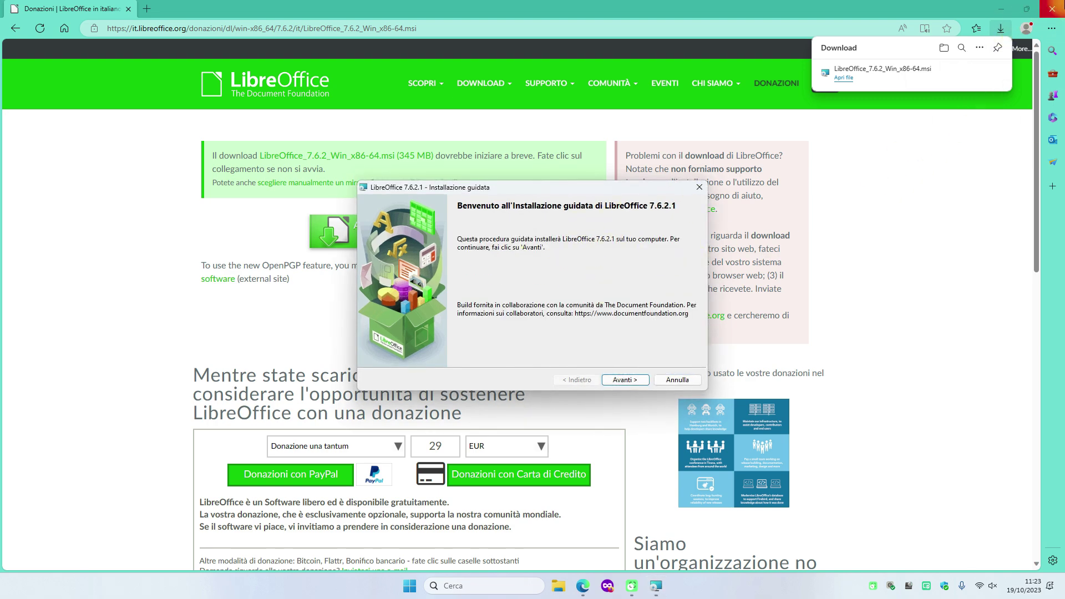
click(721, 255)
key(alt+F4)
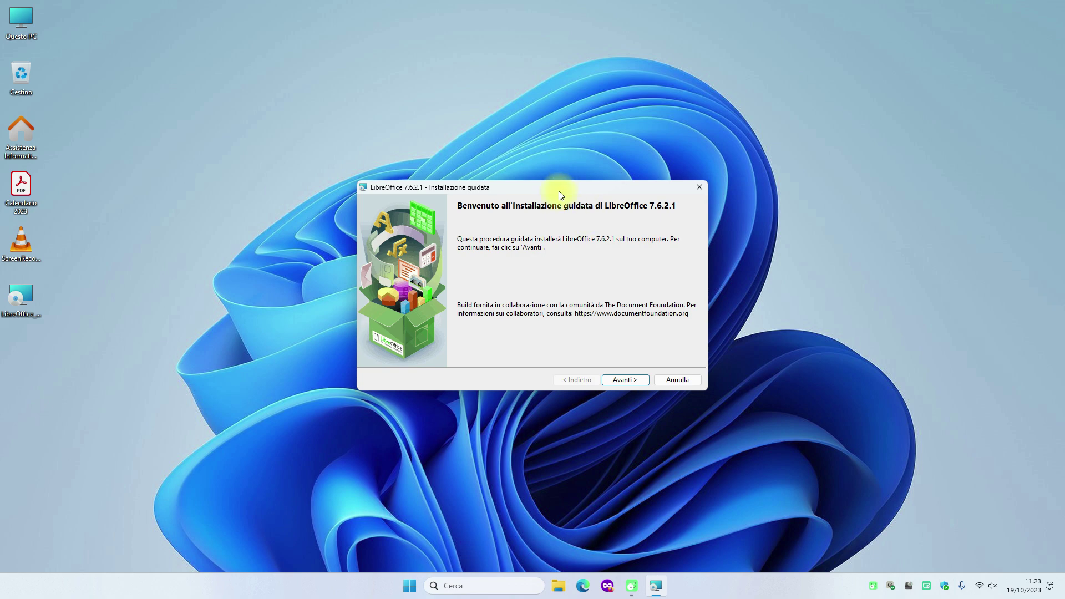
Step: Install LibreOffice 7.6.2.1 using the typical setup with a desktop shortcut, and finish the wizard
drag(558, 191, 492, 124)
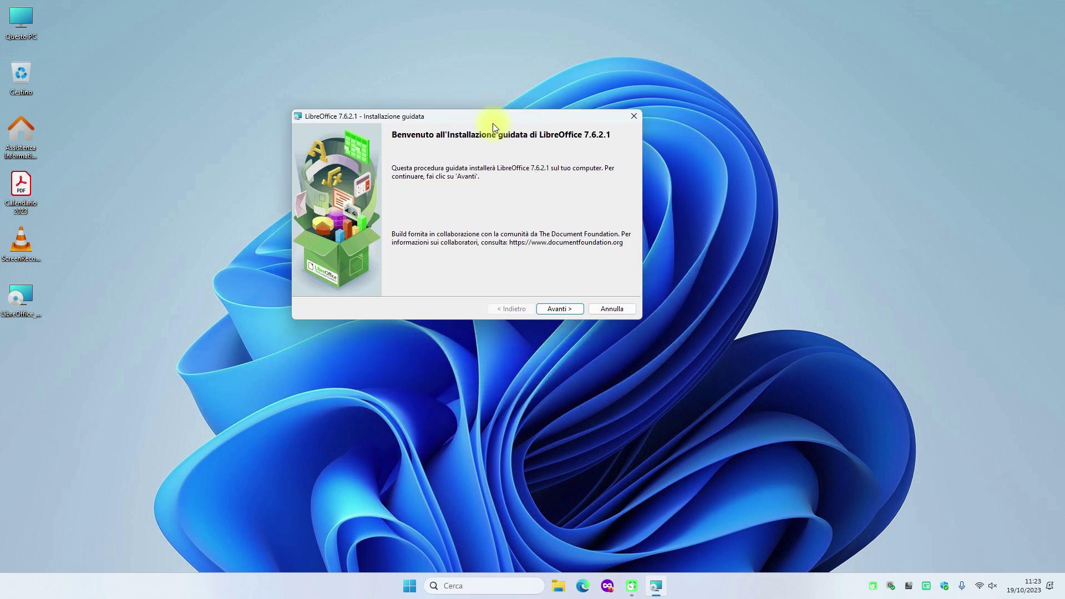
click(564, 308)
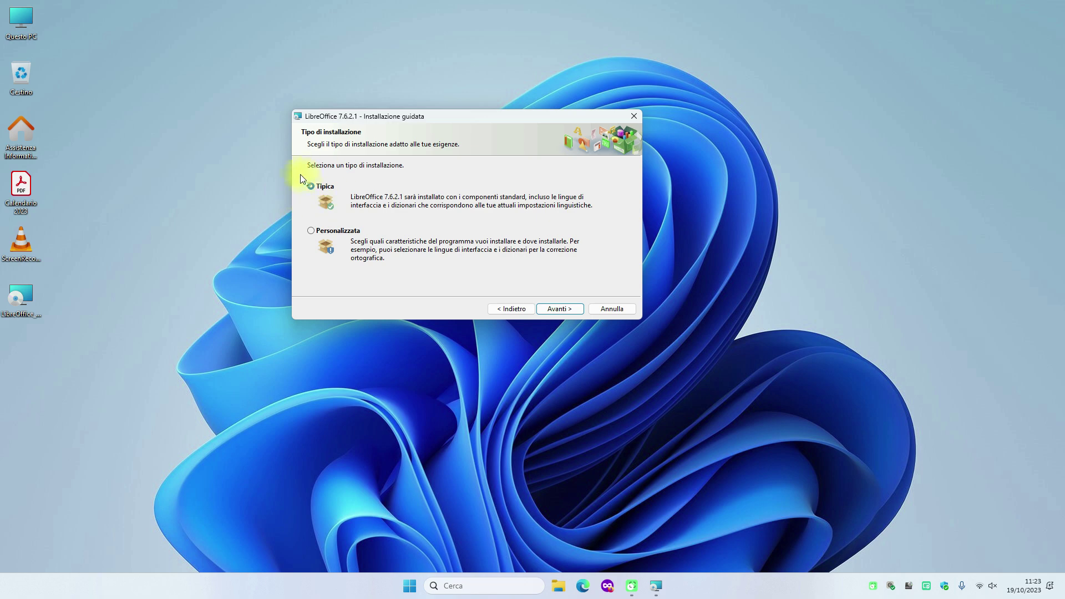
click(555, 307)
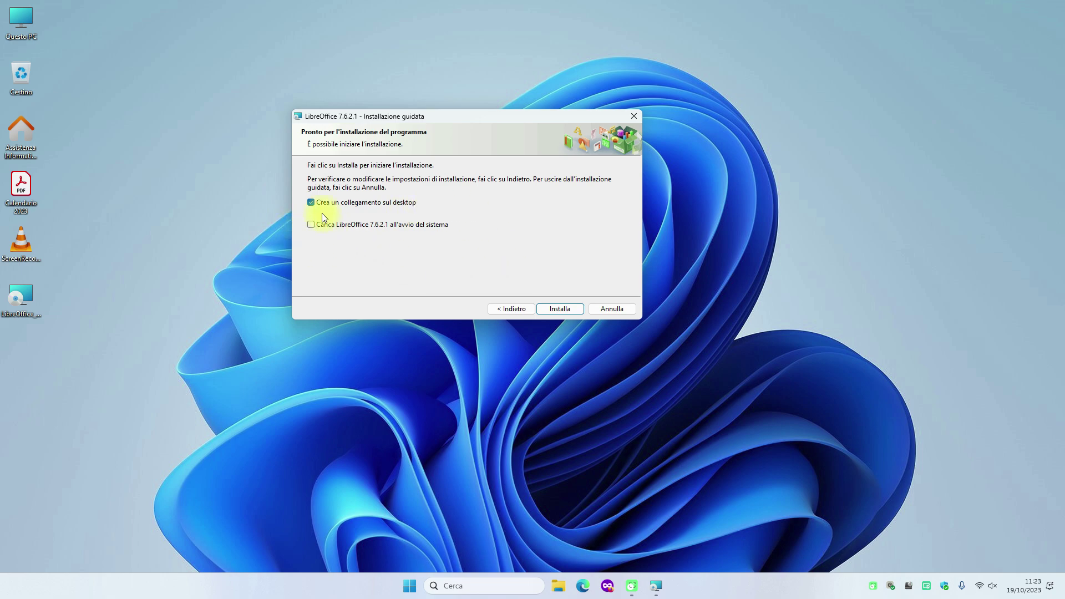
click(552, 309)
drag(482, 117, 528, 95)
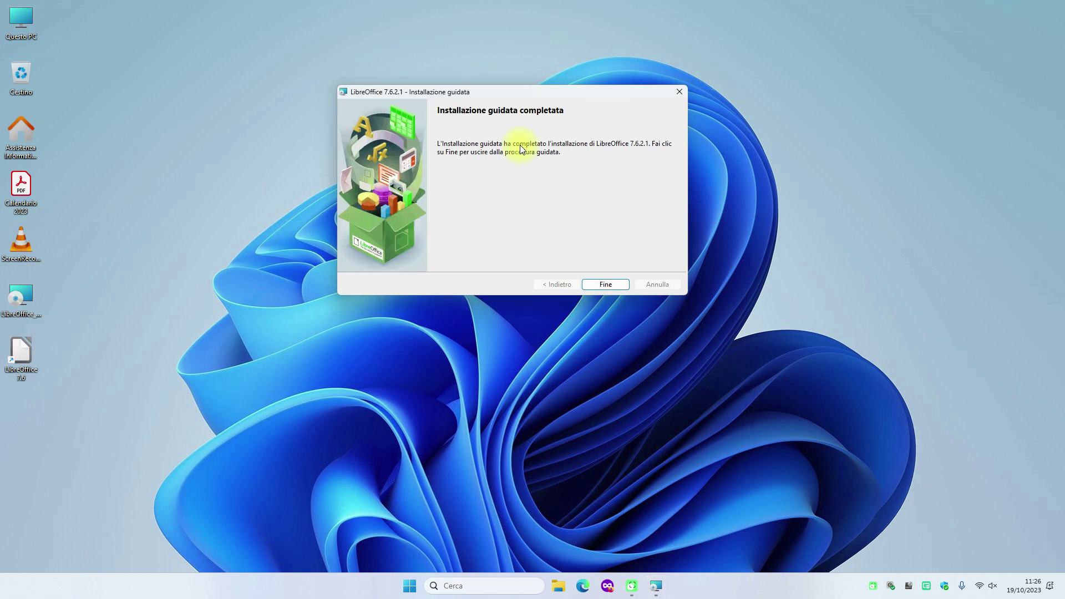
click(605, 285)
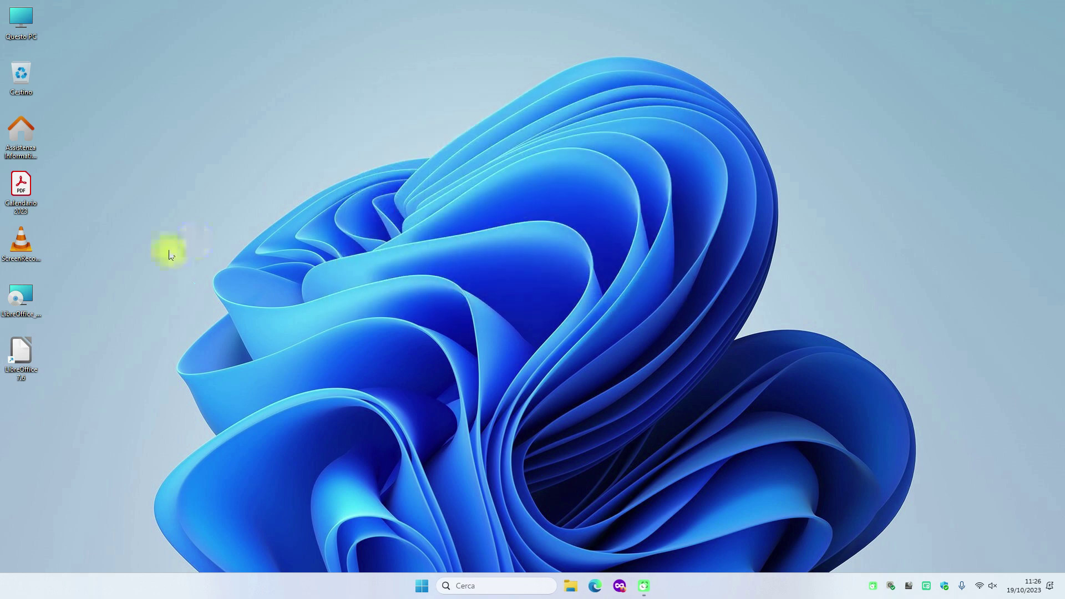
Step: Move the LibreOffice installer file to the Recycle Bin and place the LibreOffice 7.6 shortcut on an empty area of the desktop
drag(25, 293, 172, 188)
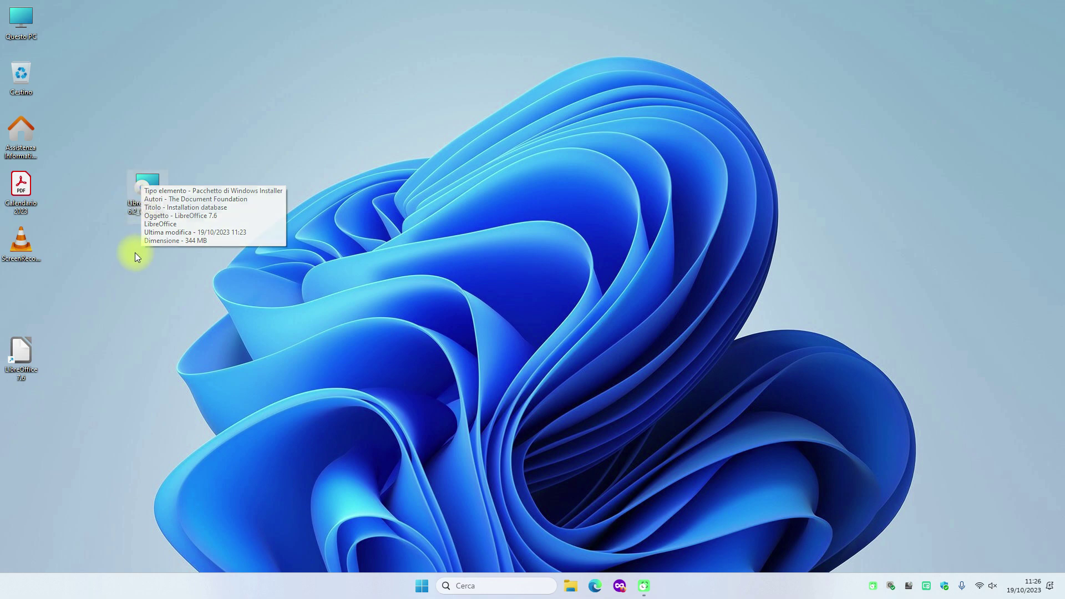
drag(143, 186, 20, 75)
drag(22, 352, 411, 75)
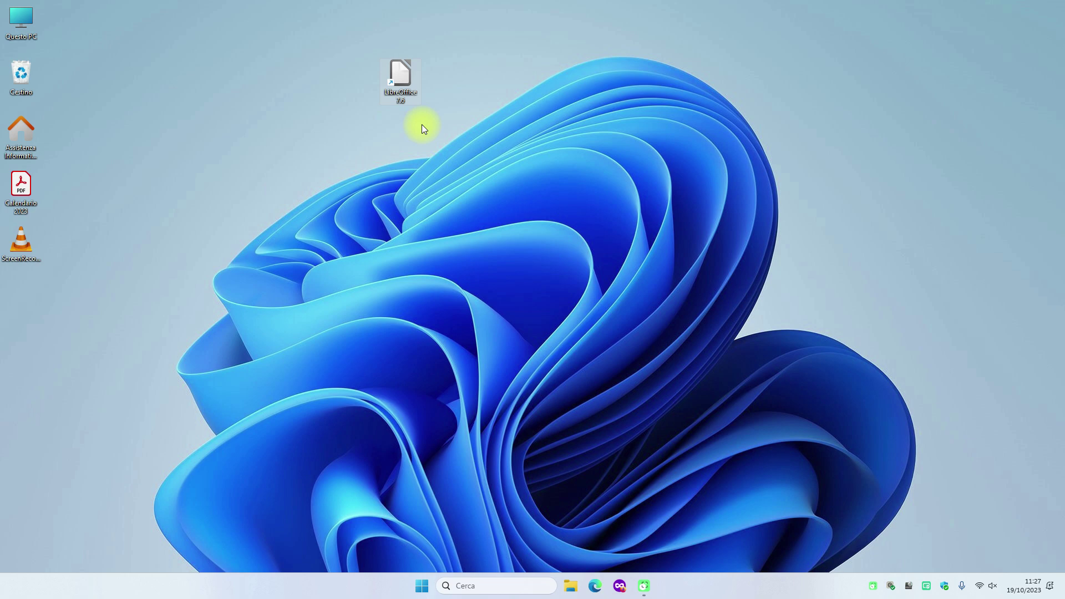
click(436, 95)
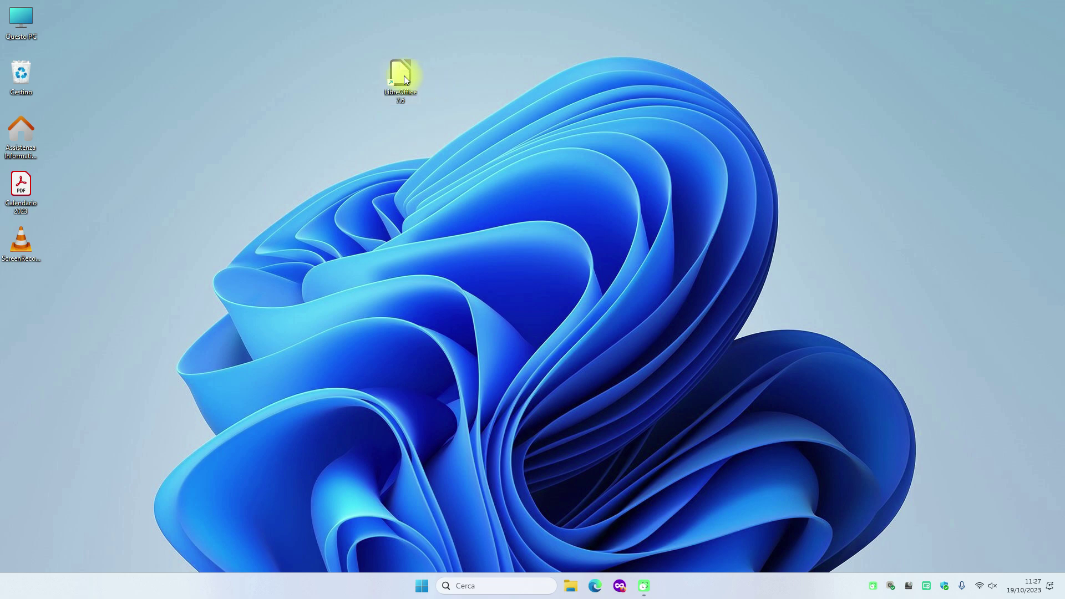
Step: Launch LibreOffice and, in its advanced options, enable the experimental features and apply the setting
double_click(401, 79)
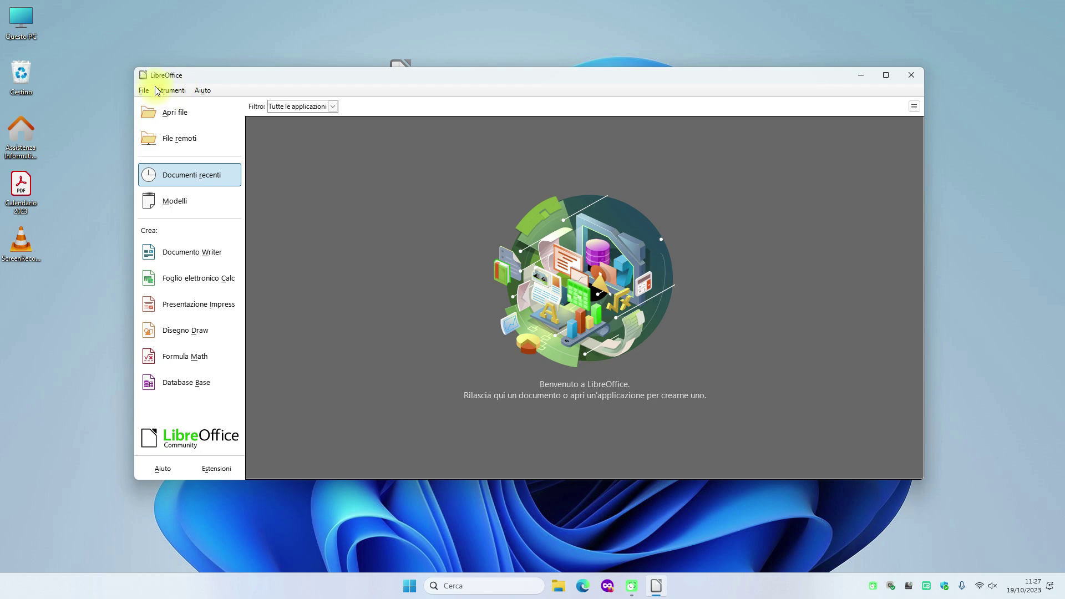
click(175, 91)
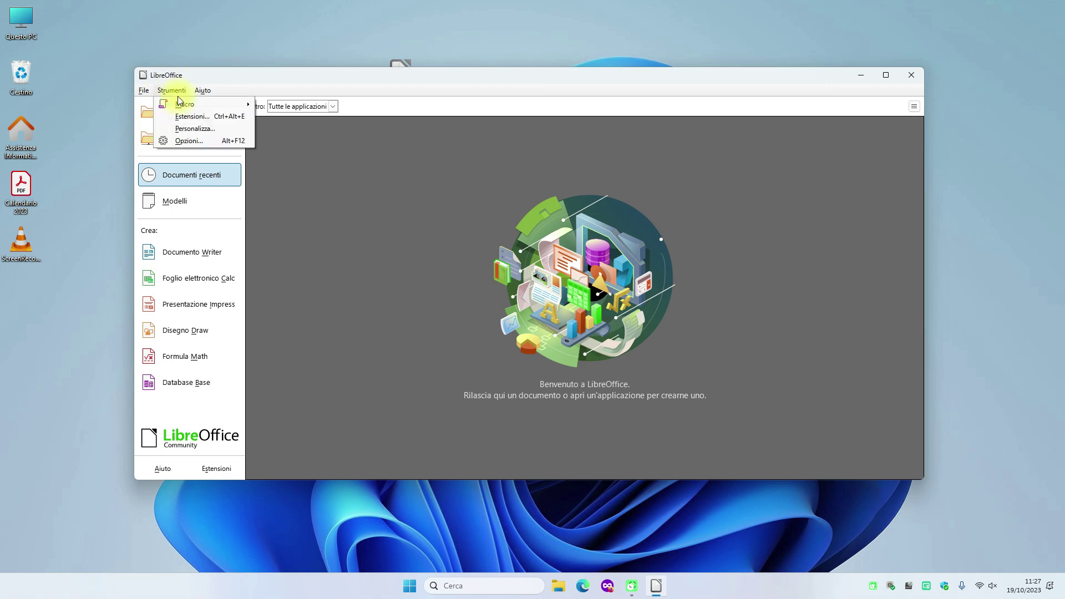
click(189, 142)
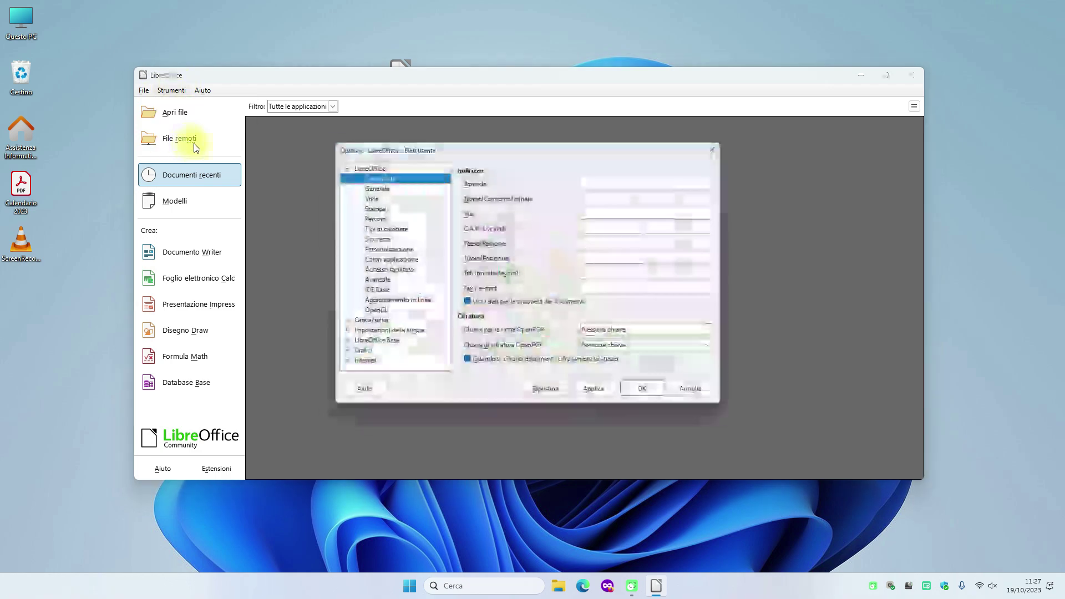
drag(461, 147, 488, 160)
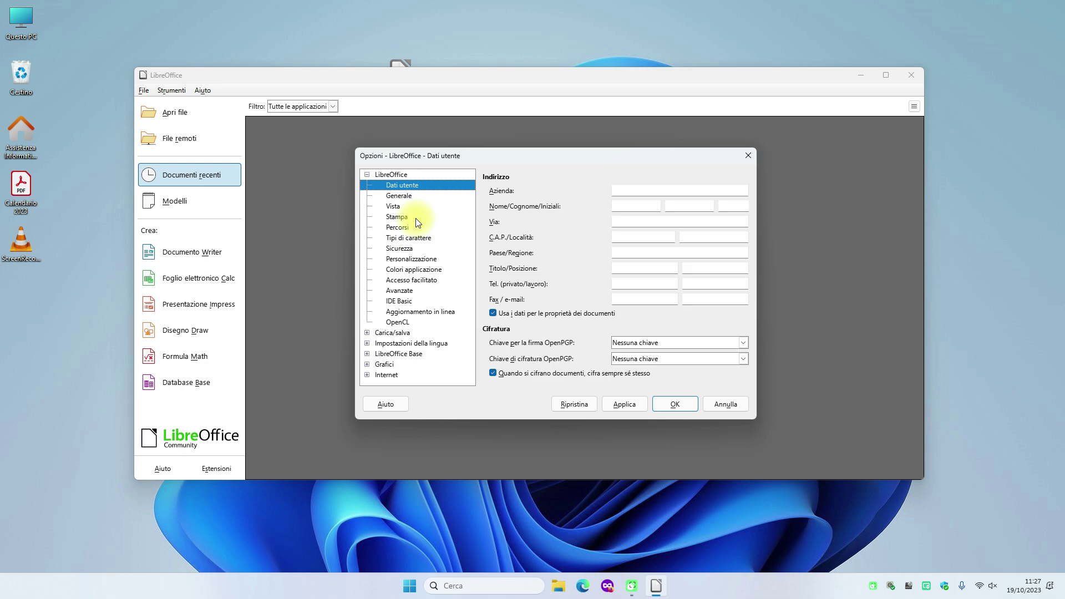
click(391, 291)
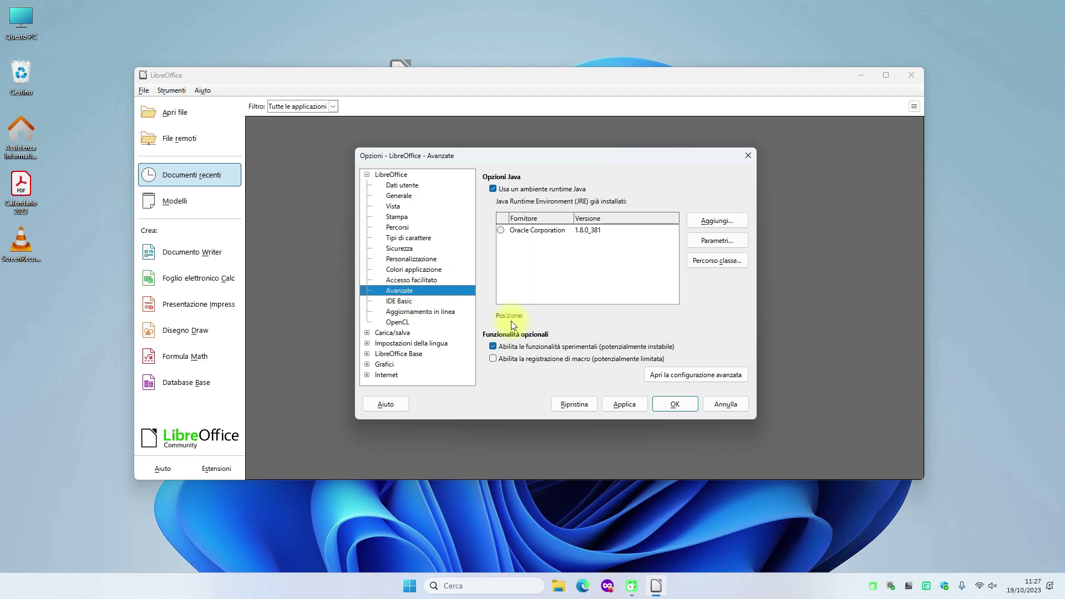
click(493, 347)
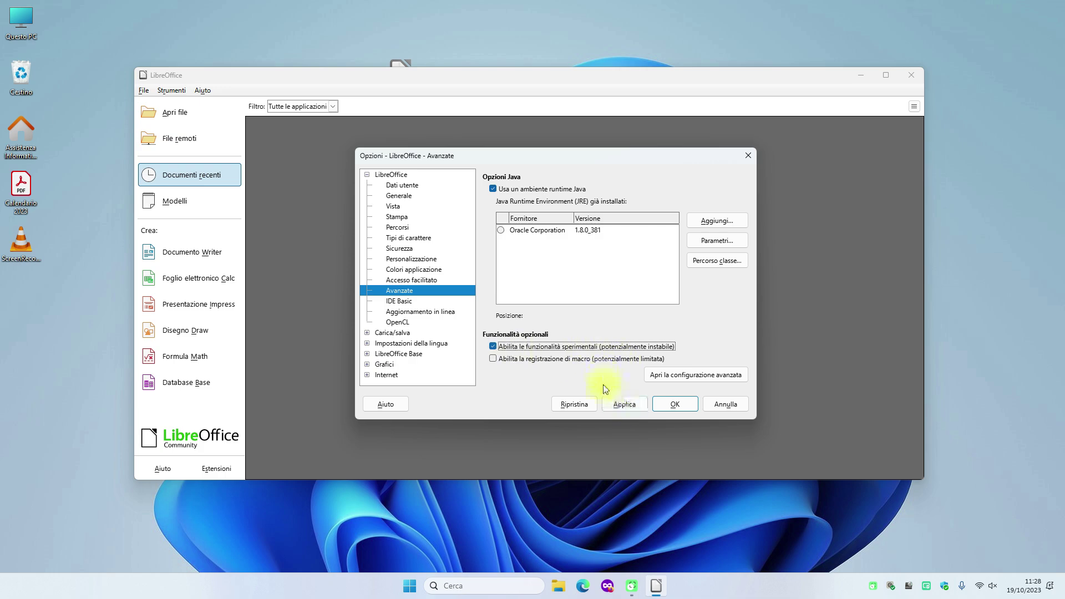
click(629, 404)
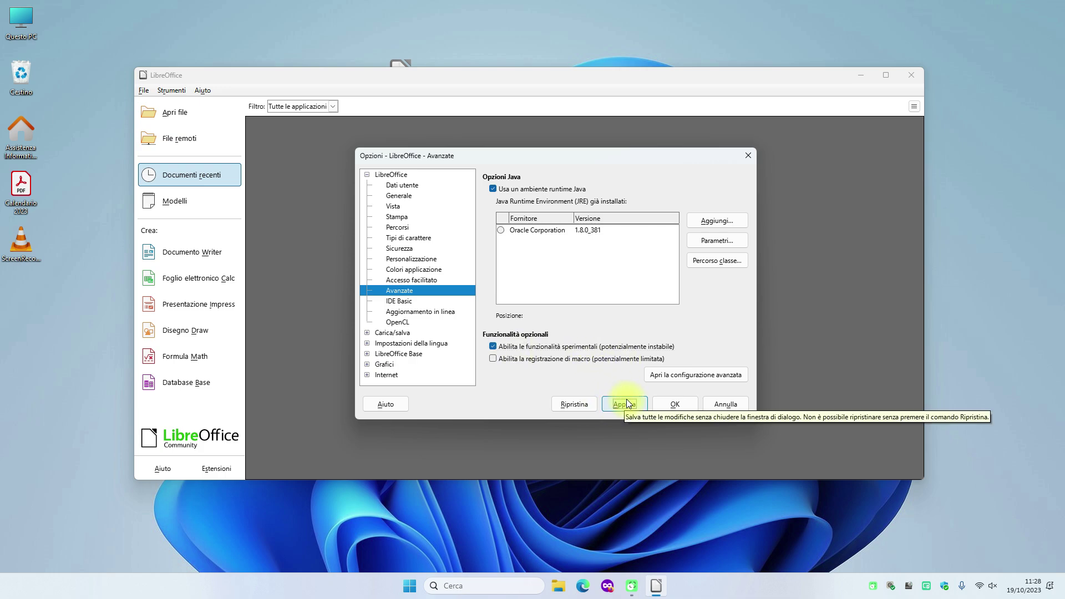
click(676, 406)
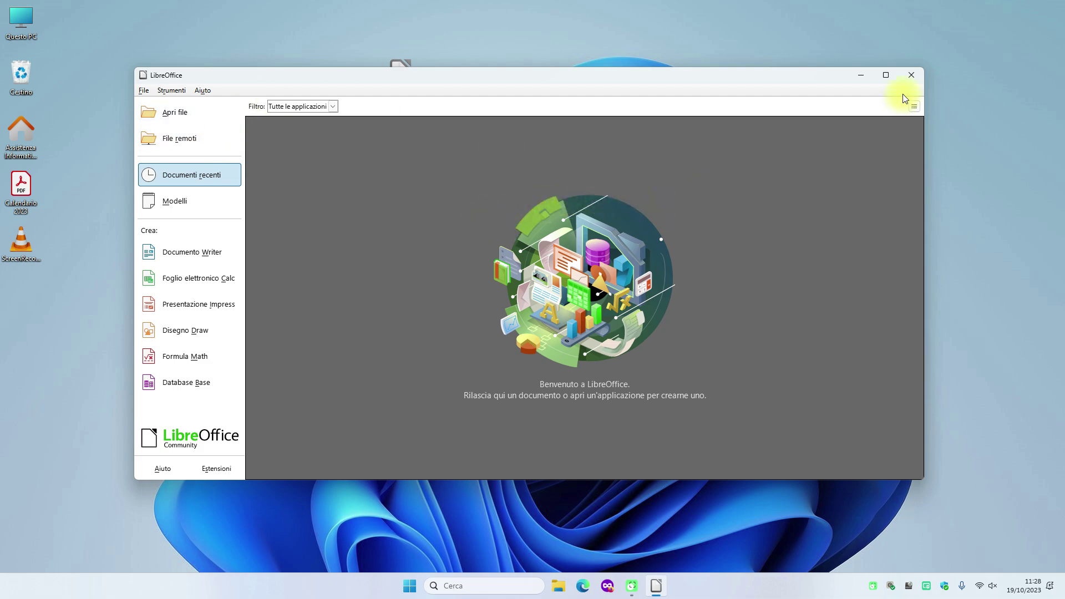
Step: Close LibreOffice and reopen it from its desktop shortcut, moving the window slightly down
click(911, 74)
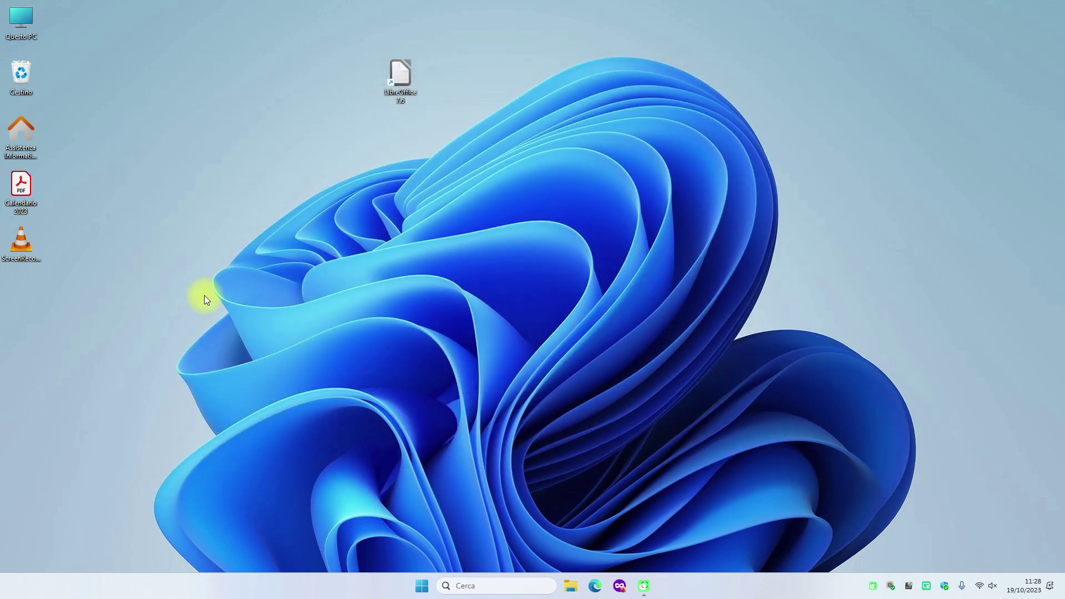
double_click(395, 82)
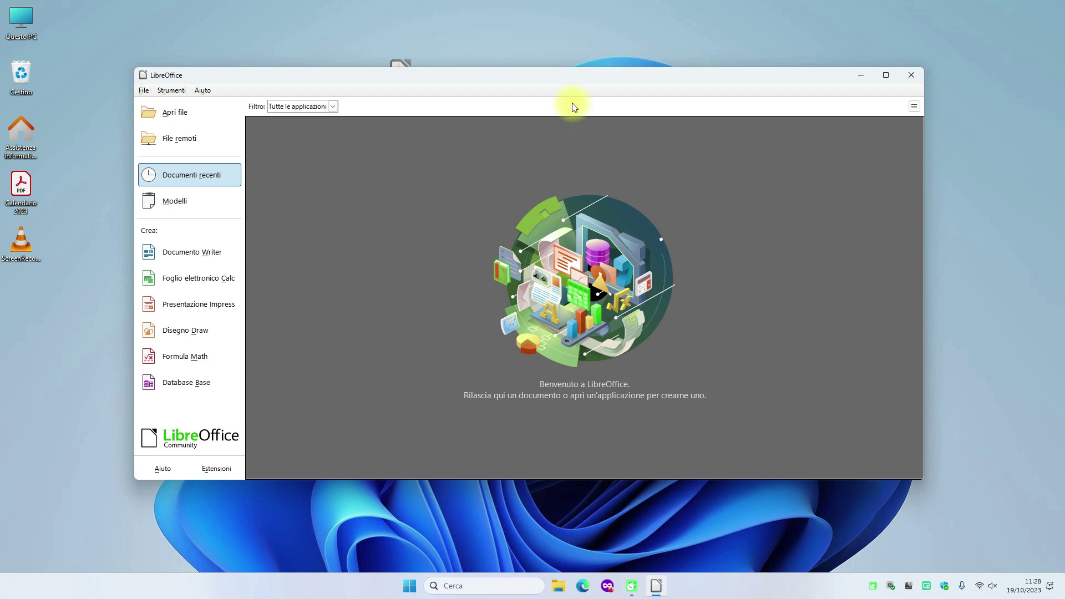
drag(544, 71, 557, 94)
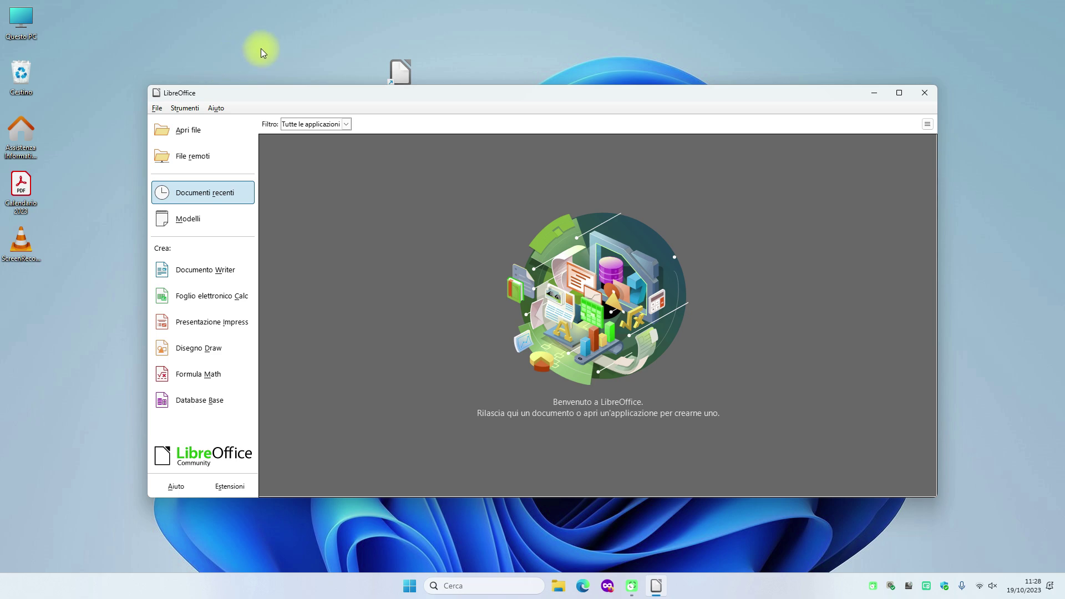
Step: Place the Calendario 2023 PDF icon above the LibreOffice window and open that PDF in LibreOffice from the Desktop folder
drag(24, 190, 318, 40)
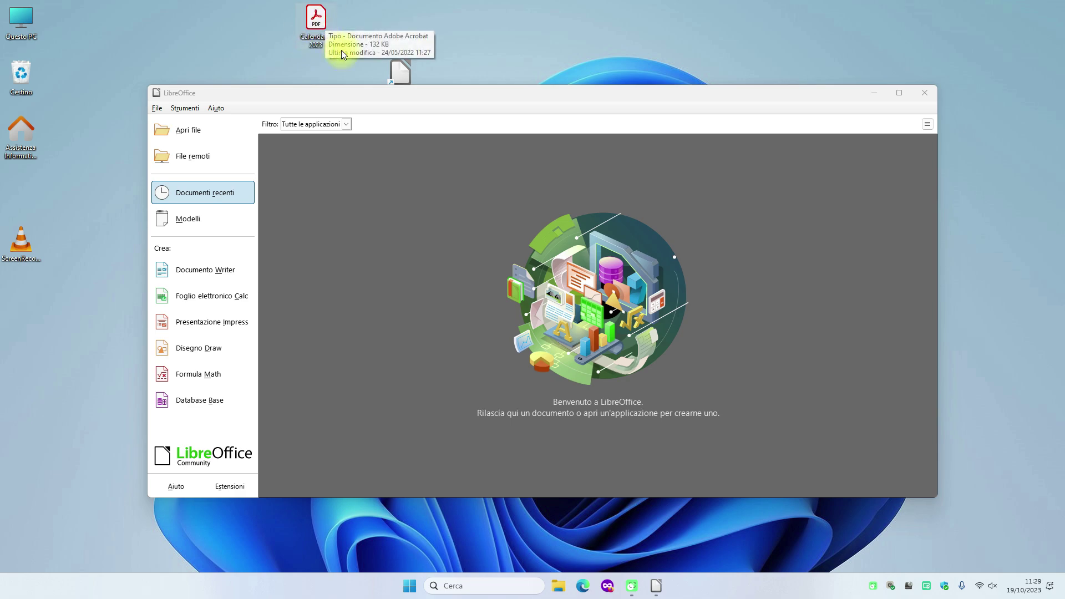
click(191, 131)
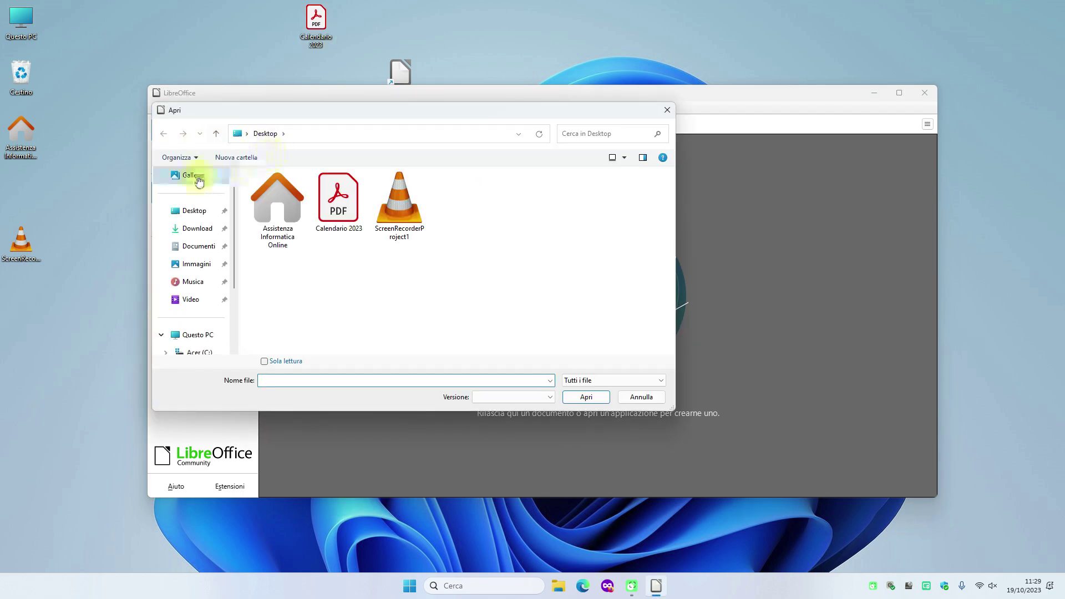
click(186, 211)
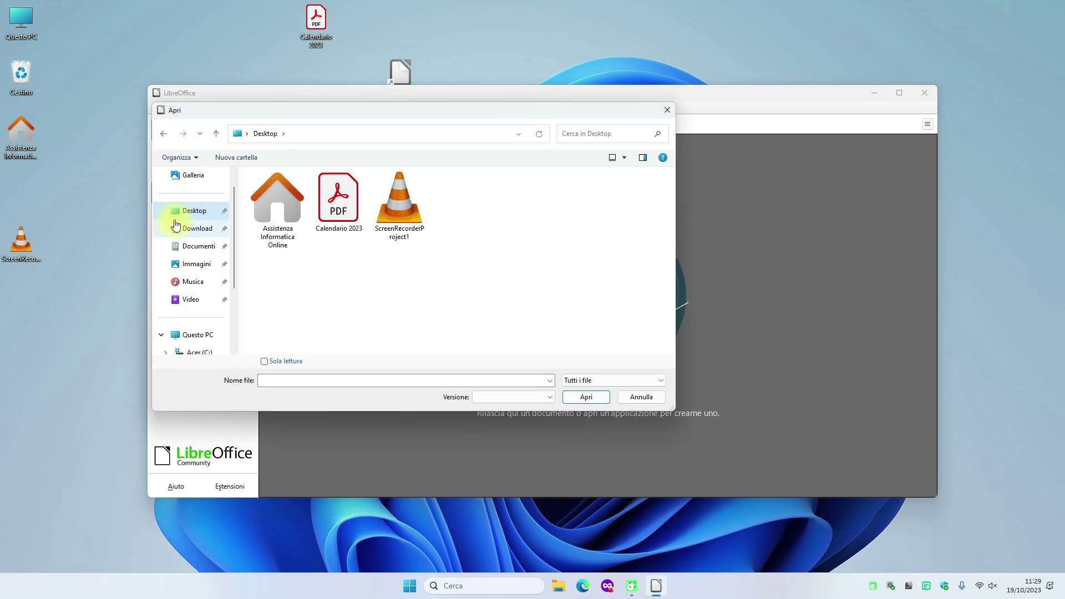
click(316, 25)
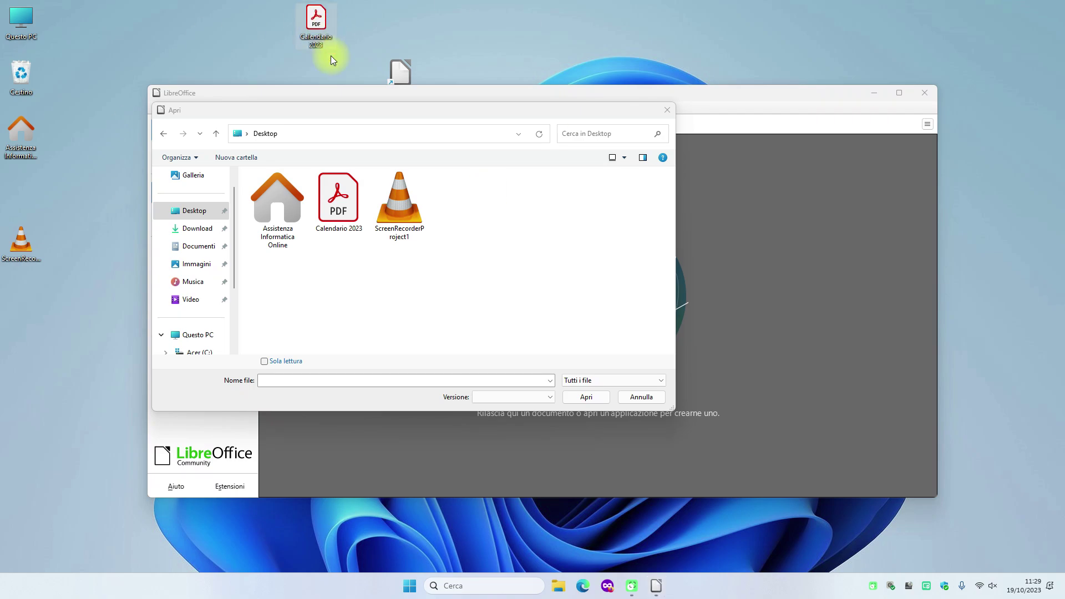
click(174, 220)
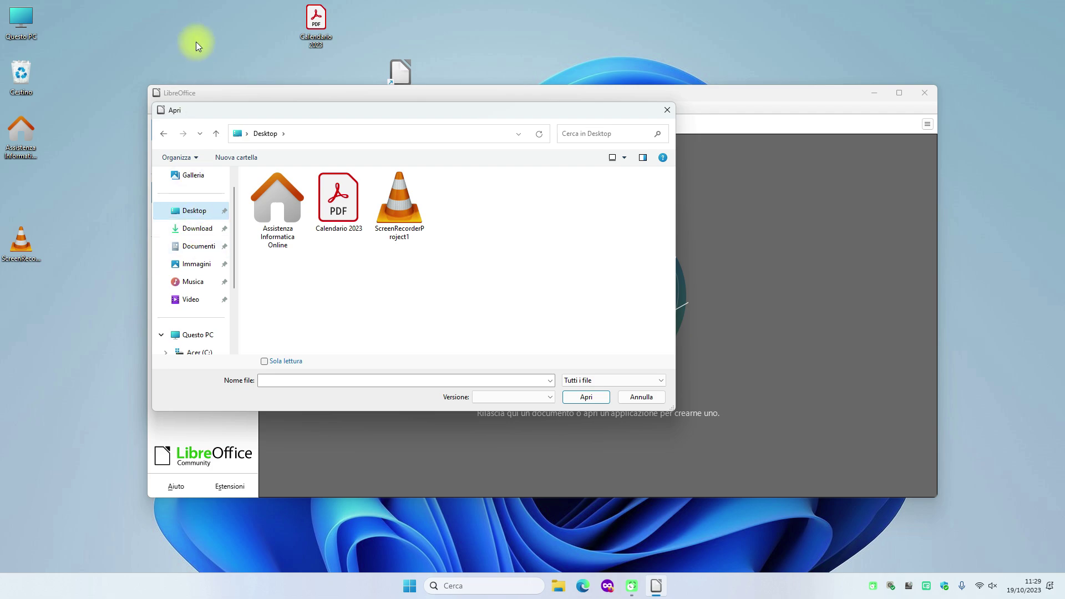
click(339, 199)
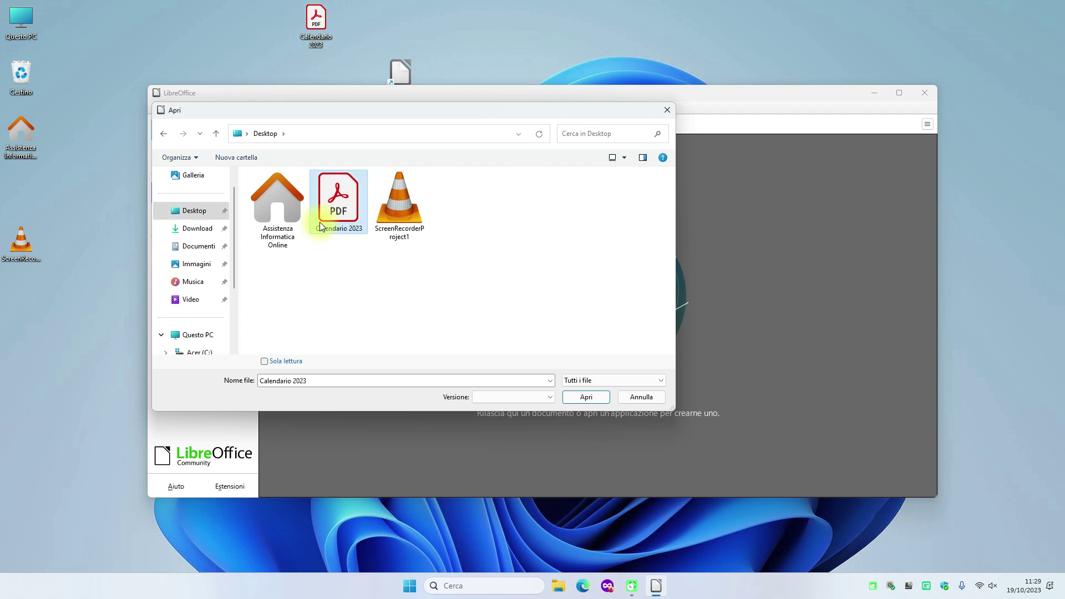
click(575, 398)
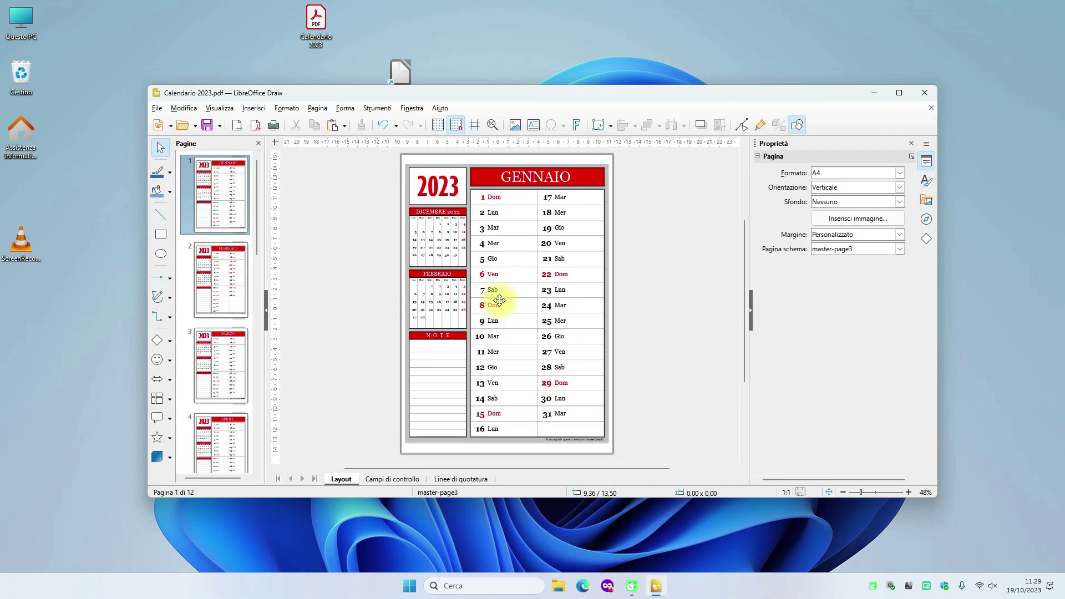
Step: Look through the first three pages of the calendar and return to the January page
click(219, 281)
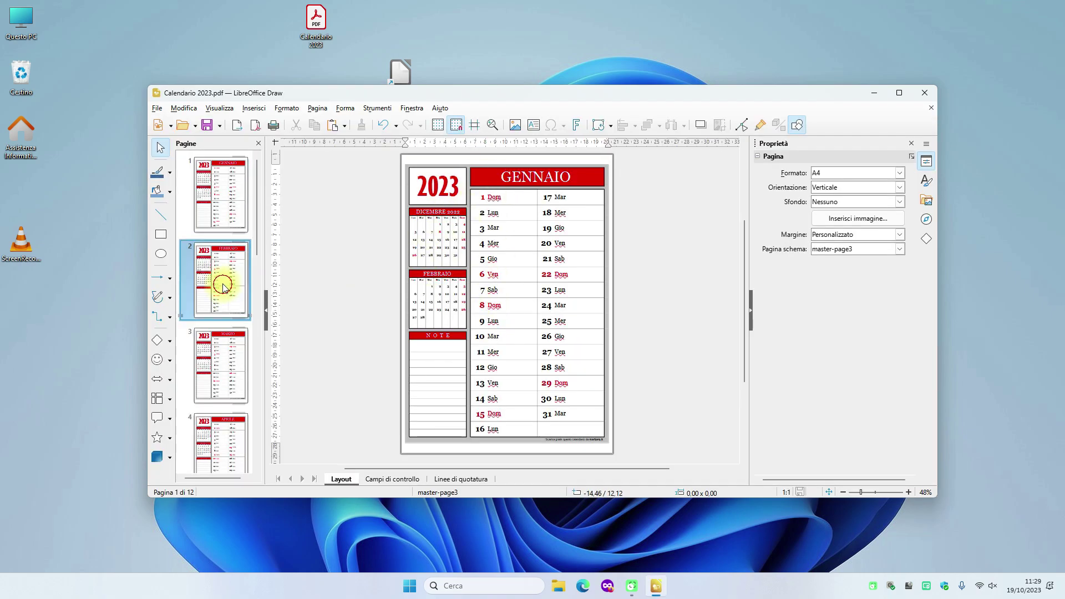
click(229, 201)
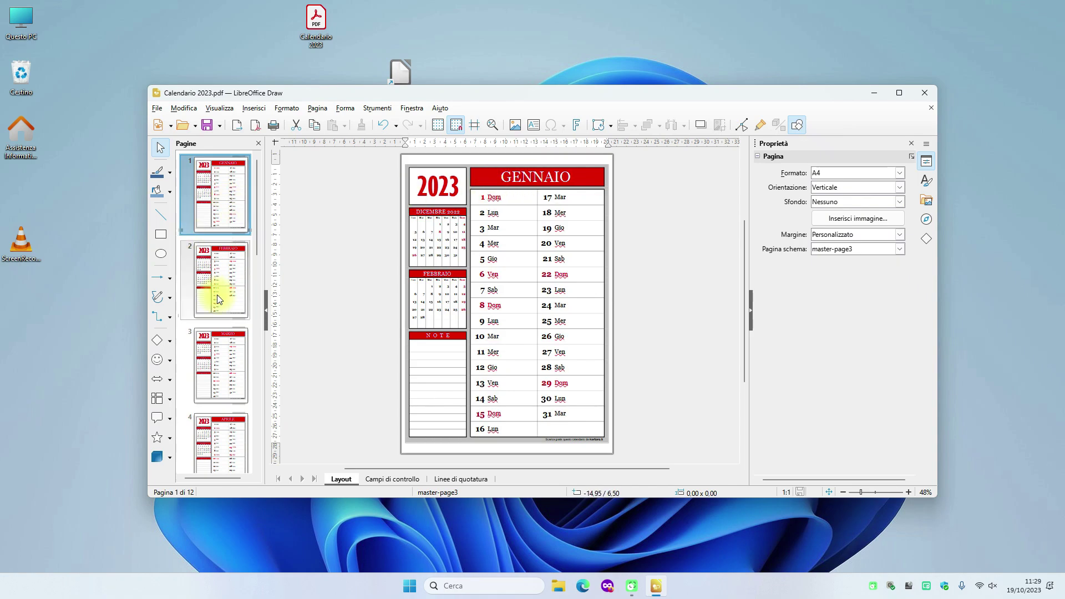
click(218, 295)
click(237, 368)
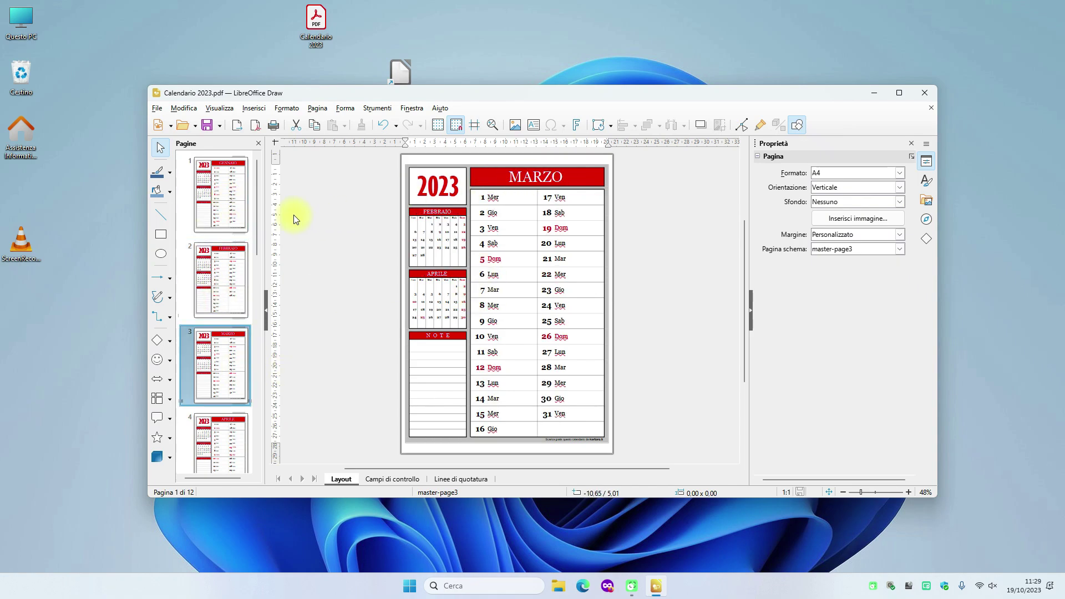
click(230, 180)
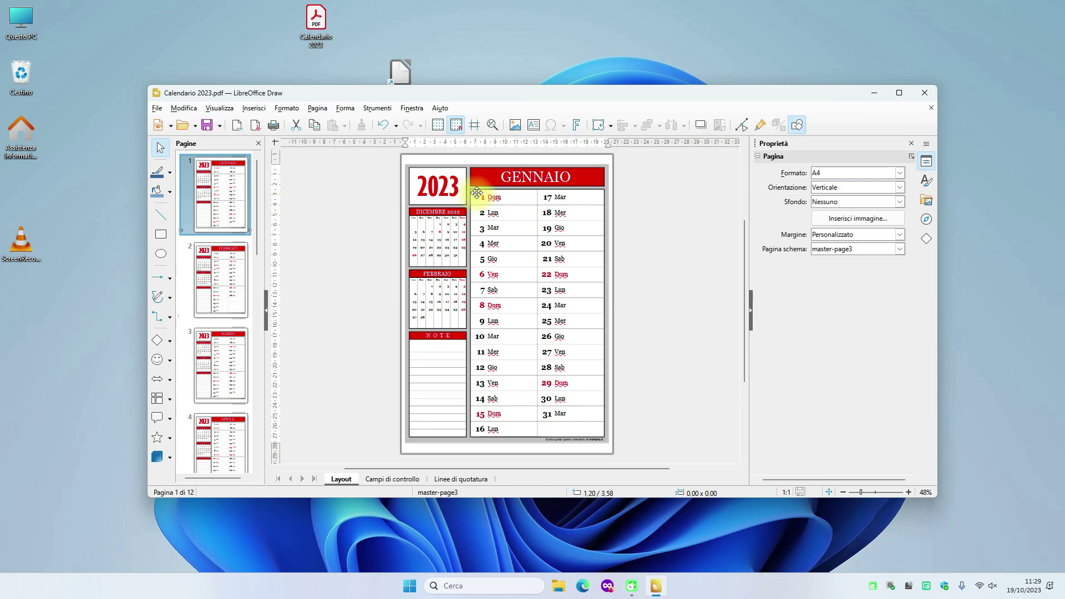
Step: Maximize the window and delete the GENNAIO heading text on the first calendar page
click(899, 95)
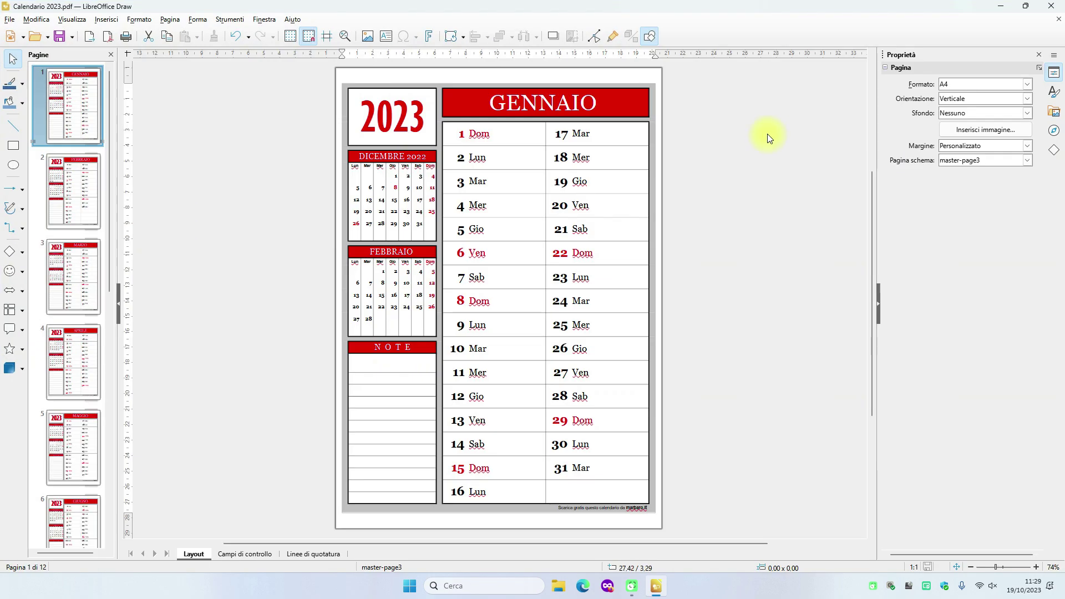
double_click(557, 114)
click(594, 102)
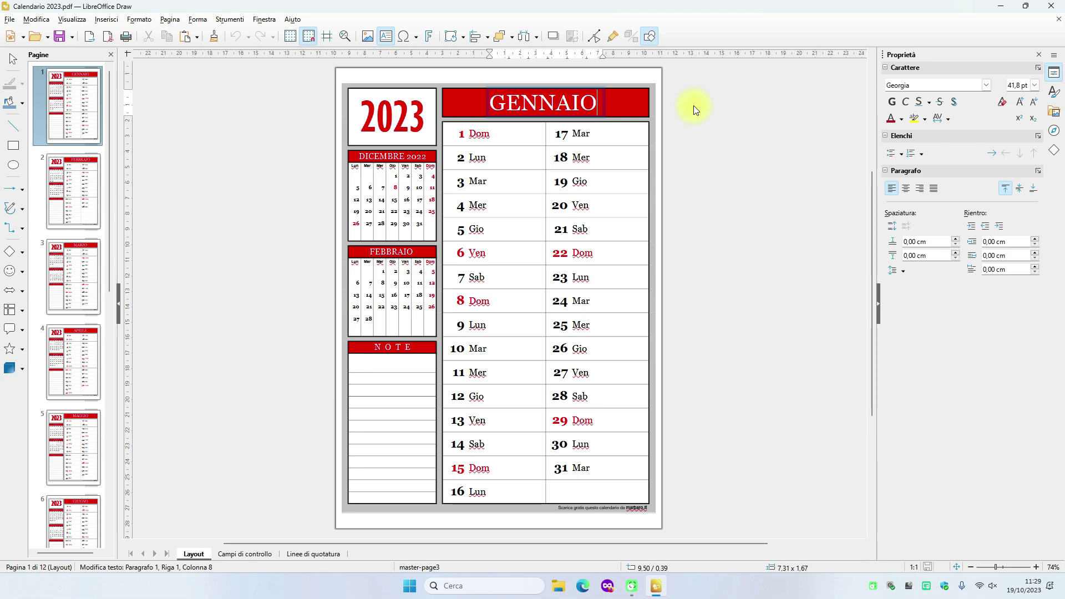
key(BackSpace)
key(BackSpace)
key(BackSpace)
key(BackSpace)
key(BackSpace)
key(BackSpace)
key(BackSpace)
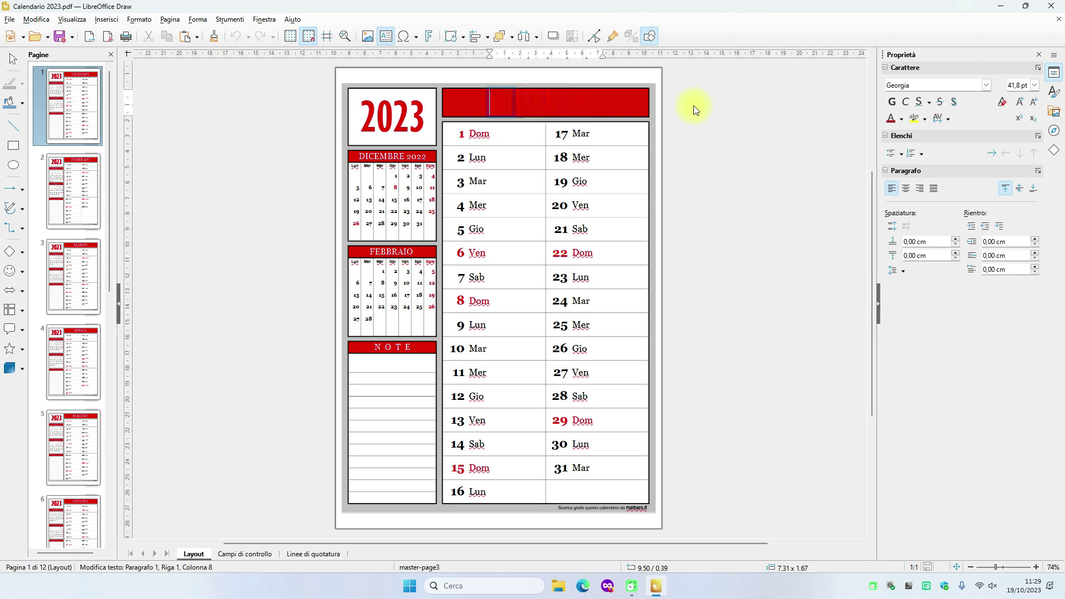
Step: Enter FEBBRAIO as the month heading on the first calendar page
key(Caps_Lock)
text(FEBBRAIO)
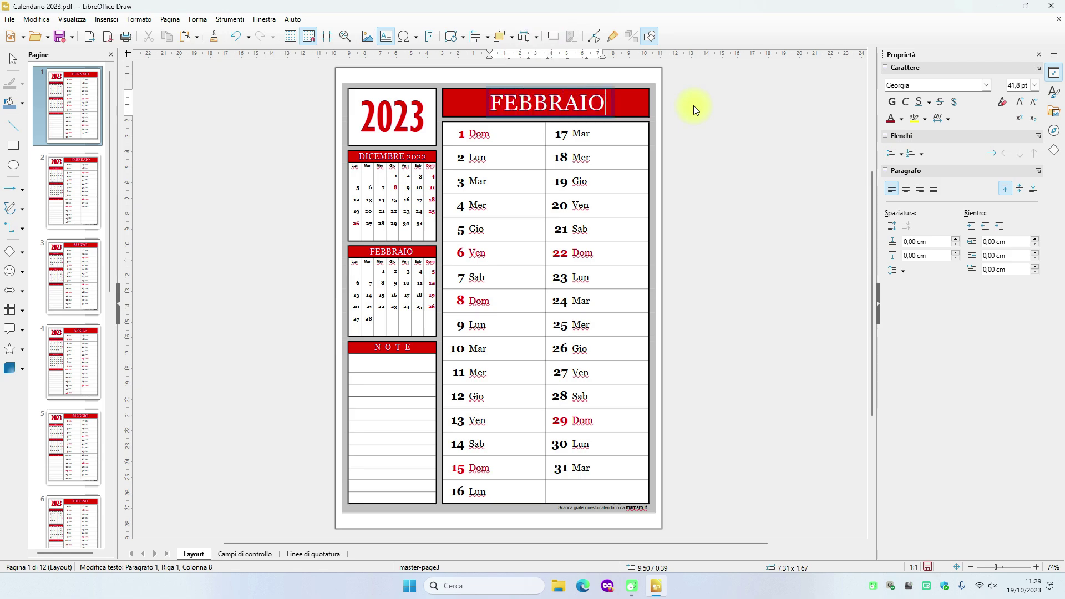
Step: Replace the weekday beside day 1 with Lun on the first calendar page
click(491, 135)
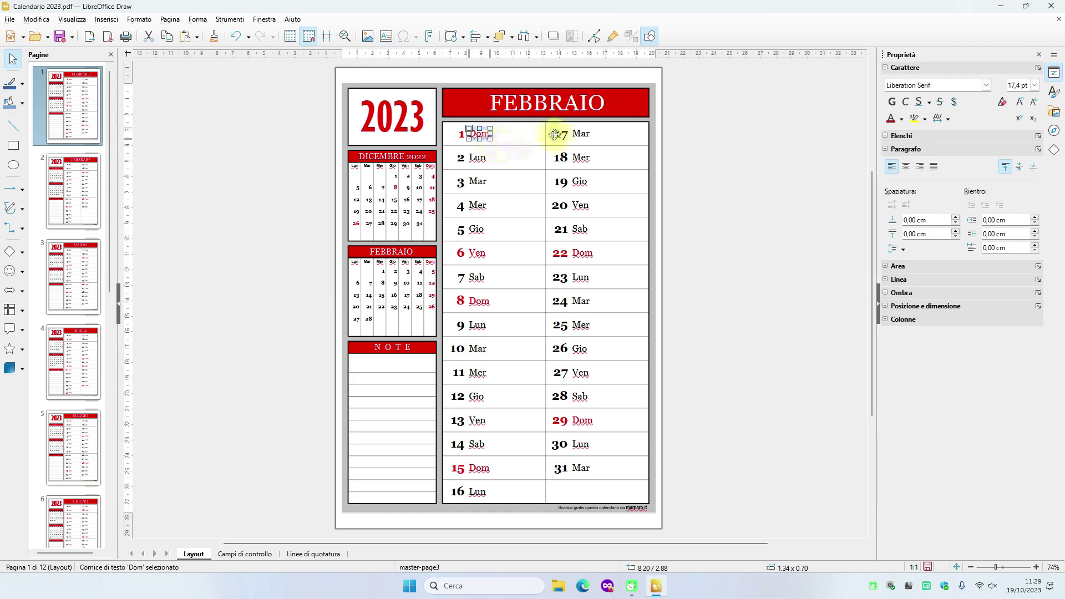
click(491, 136)
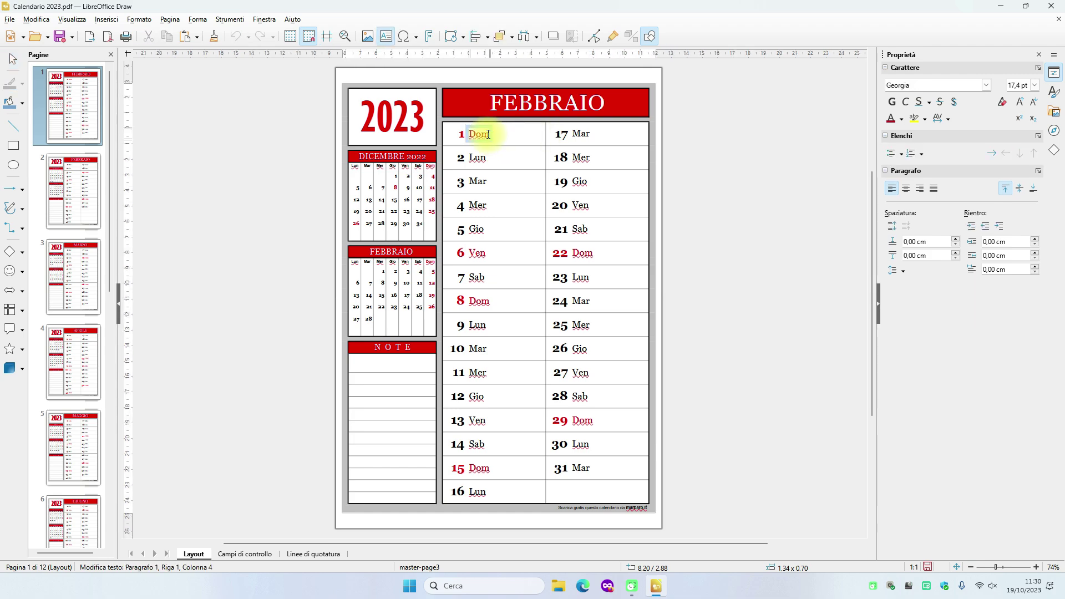
key(BackSpace)
key(BackSpace)
key(BackSpace)
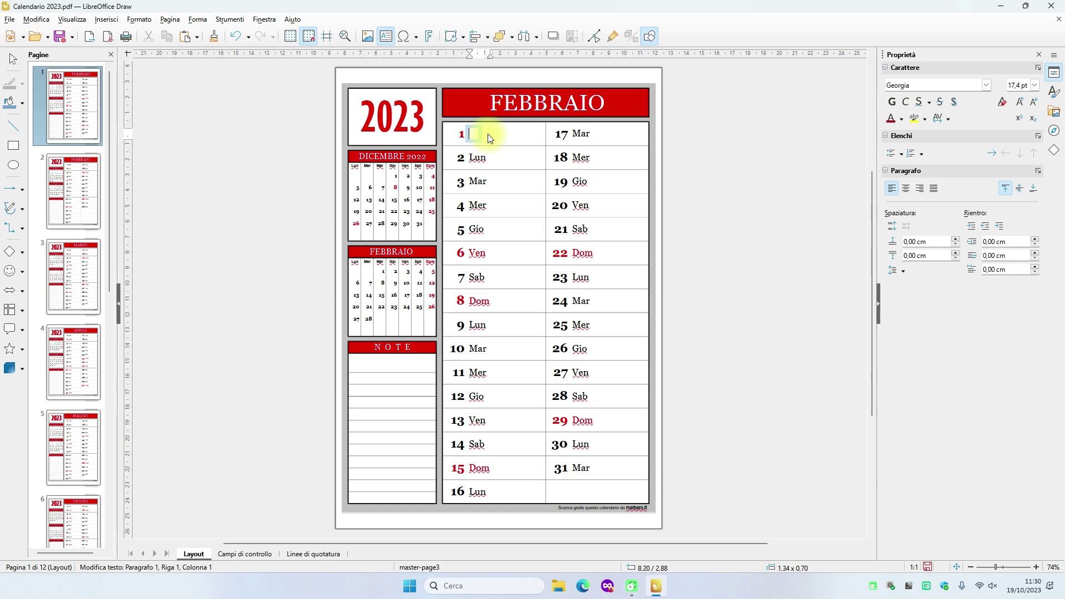
text(lUN)
key(BackSpace)
key(BackSpace)
key(BackSpace)
key(Caps_Lock)
text(Lu)
click(682, 147)
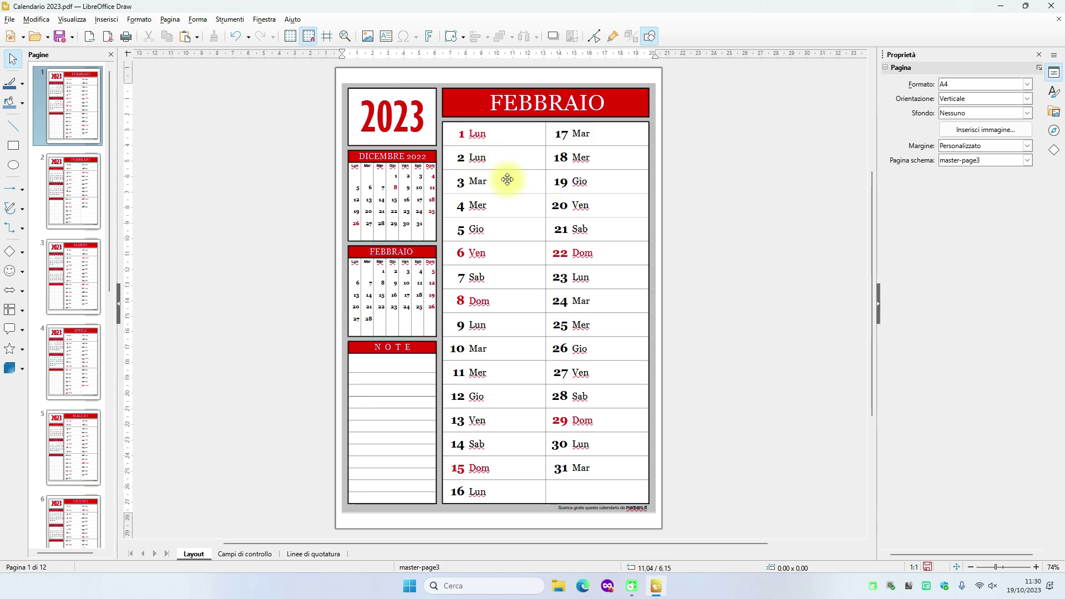
Step: Change the day number 3 beside Mar to 2
click(464, 183)
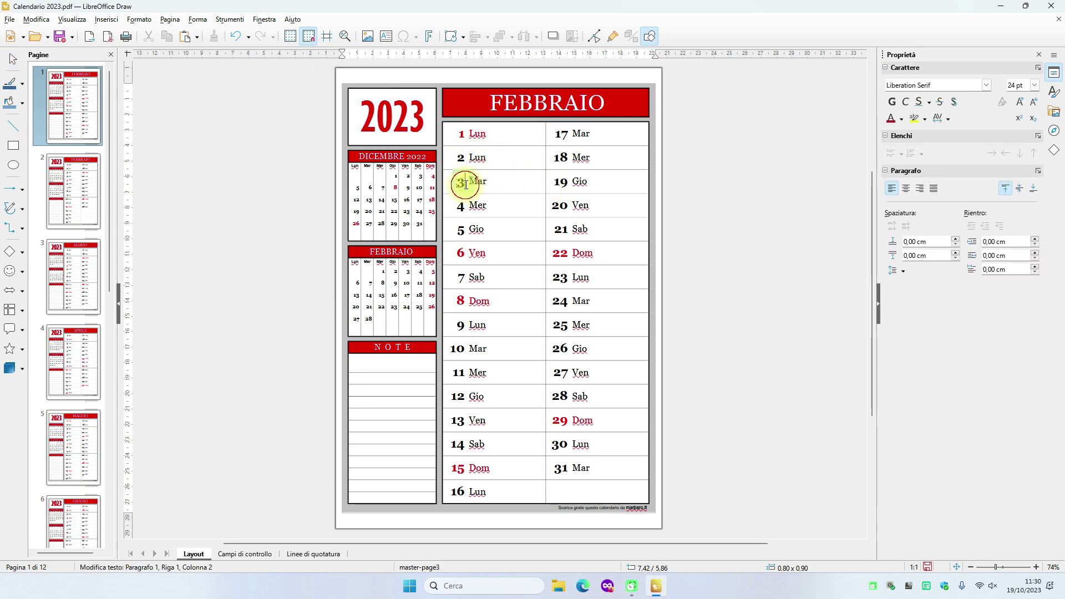
key(BackSpace)
text(2)
click(692, 179)
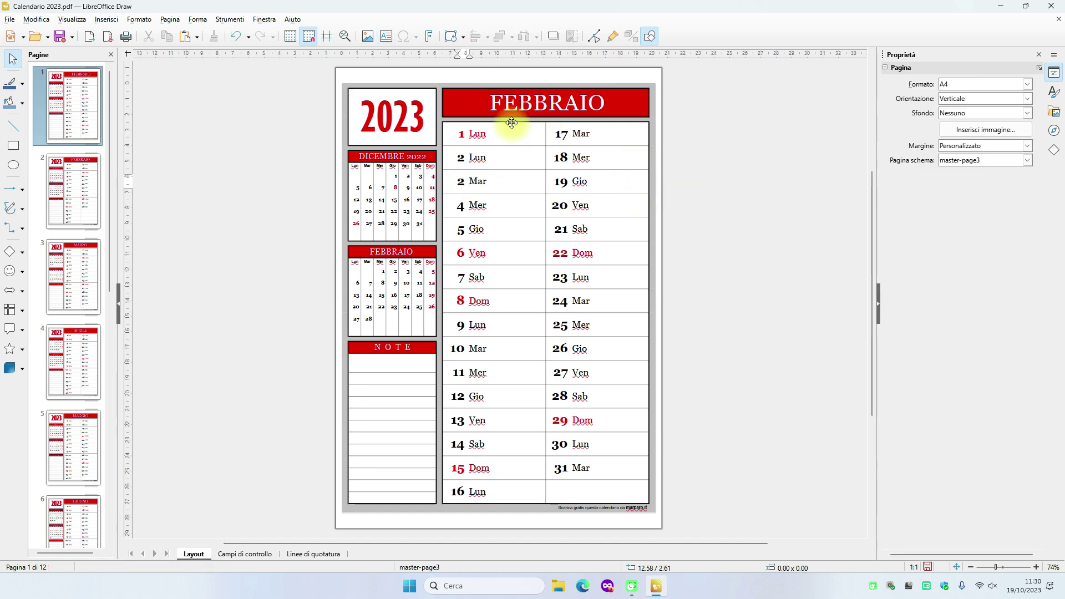
Step: Change the last two digits of the large year on the first page so that it reads 2019
click(418, 119)
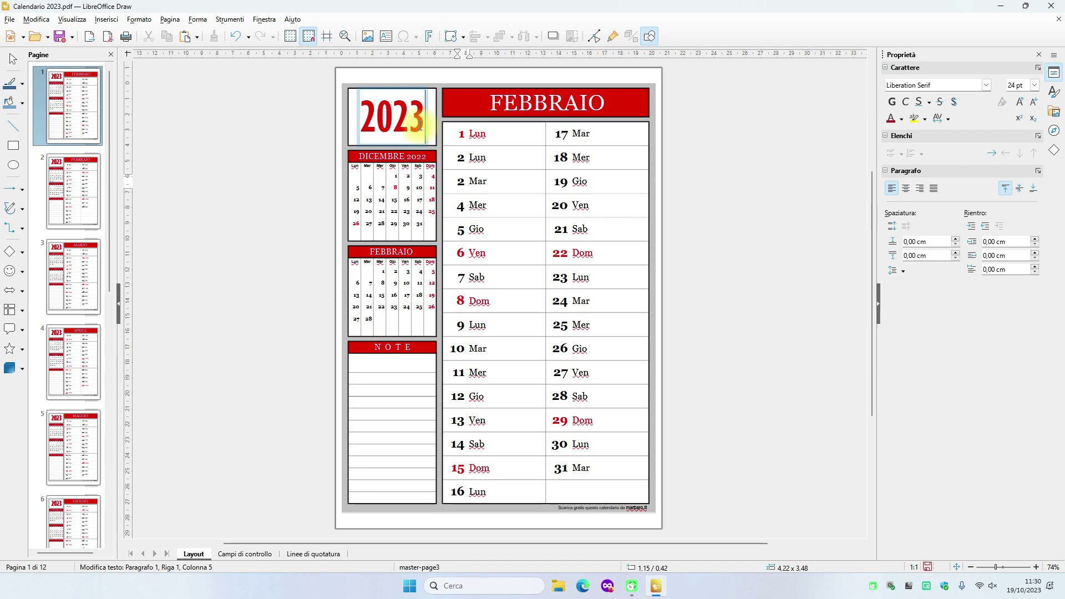
key(BackSpace)
key(BackSpace)
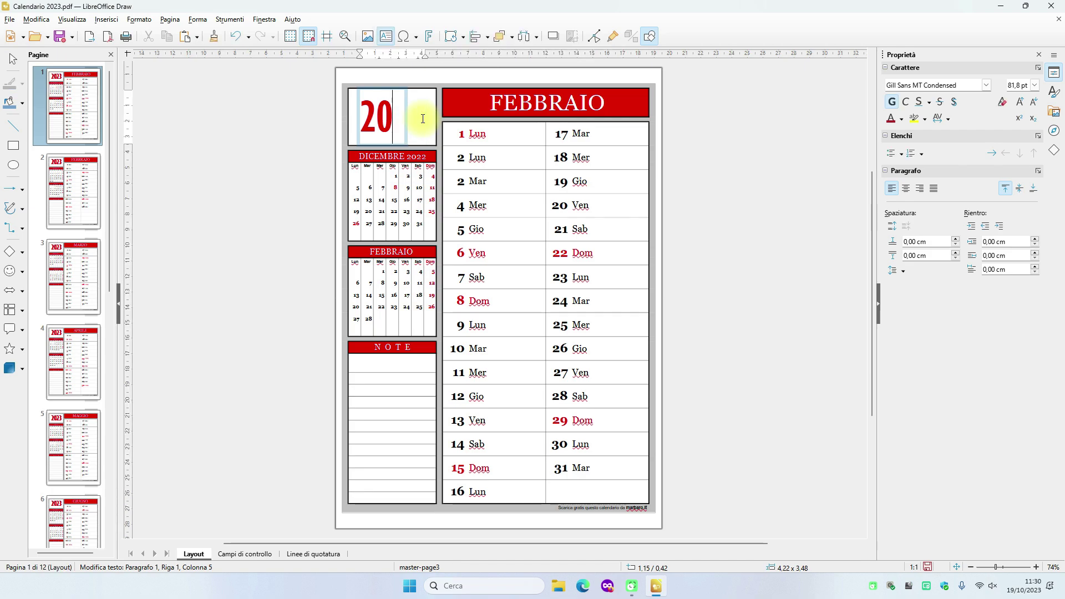
text(19)
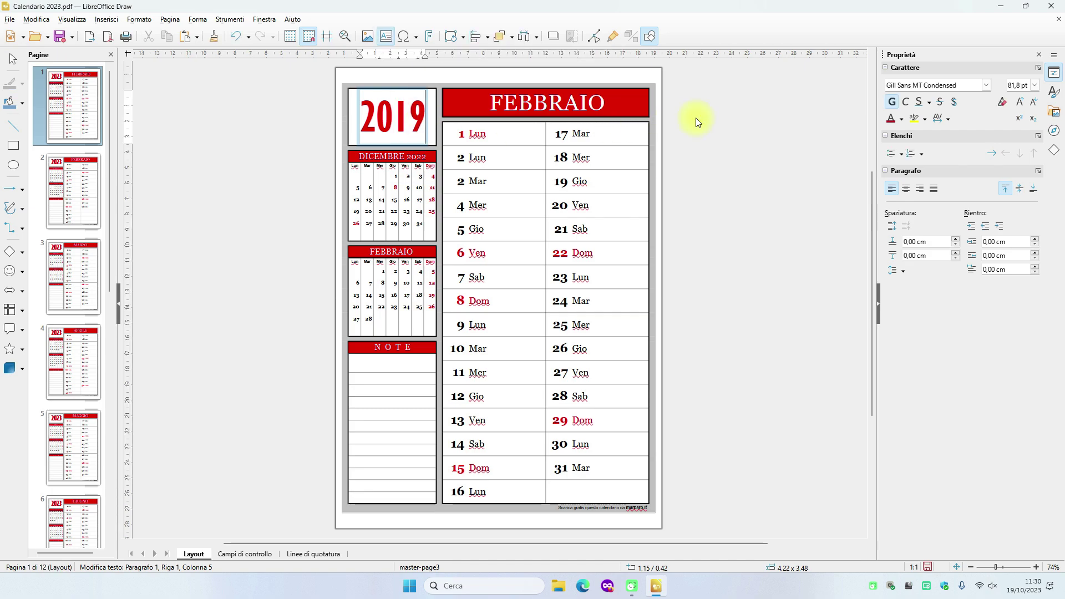
click(729, 118)
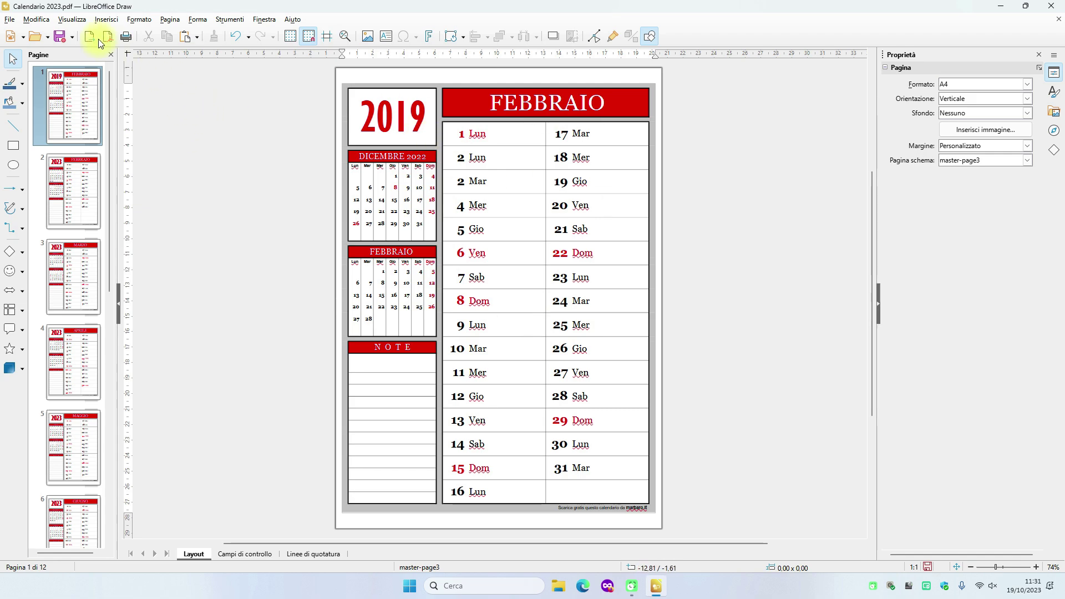
Step: Export the calendar directly as a PDF to the Desktop folder under the name Calendario 2023 modificato
click(10, 20)
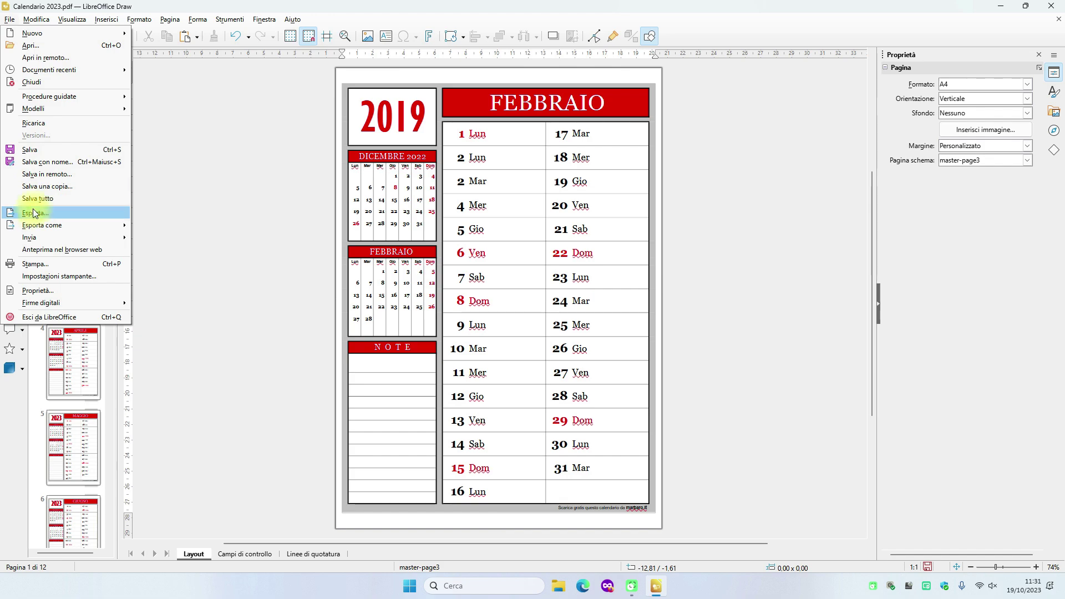
mouse_move(42, 227)
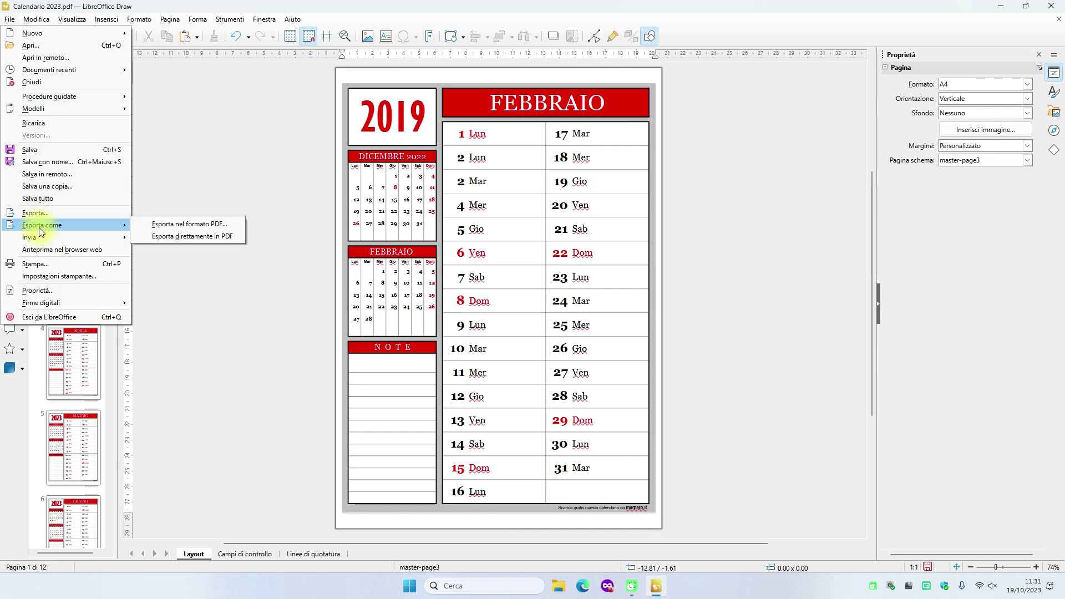
click(189, 236)
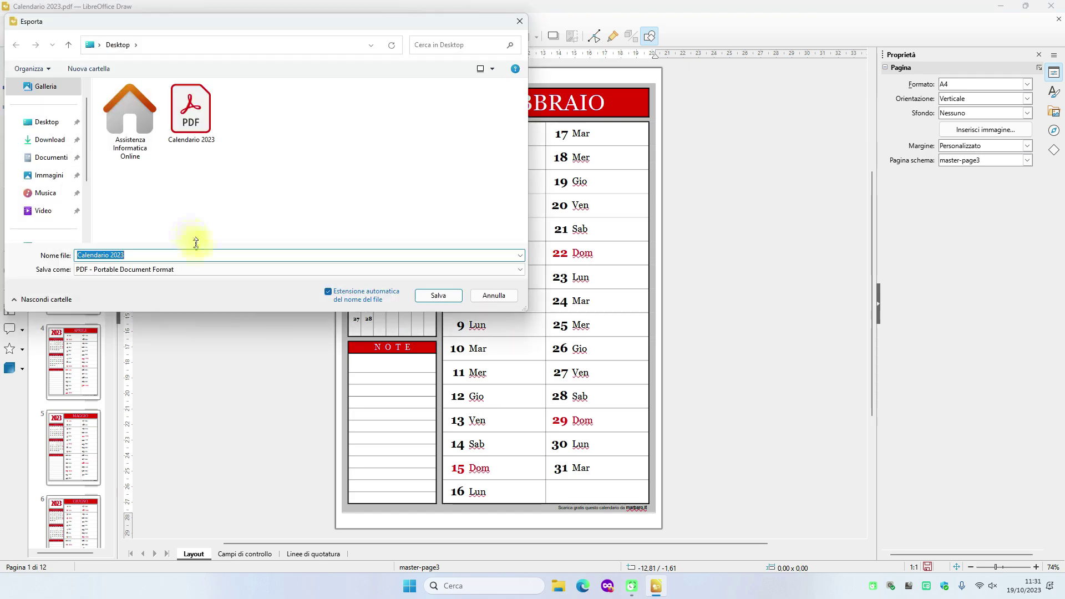
click(49, 123)
click(140, 258)
click(141, 259)
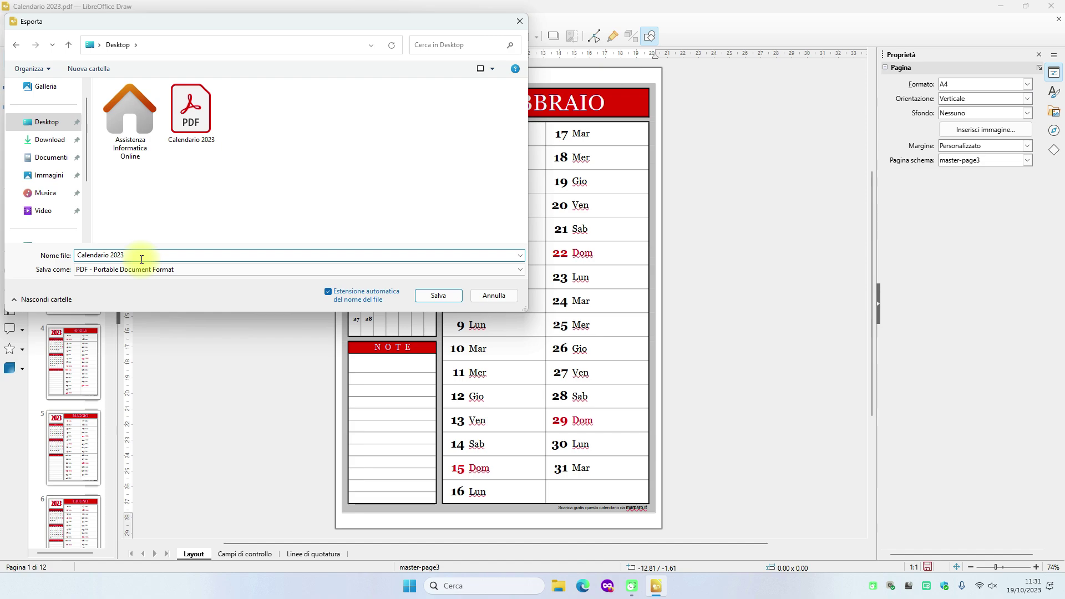
text(modificato)
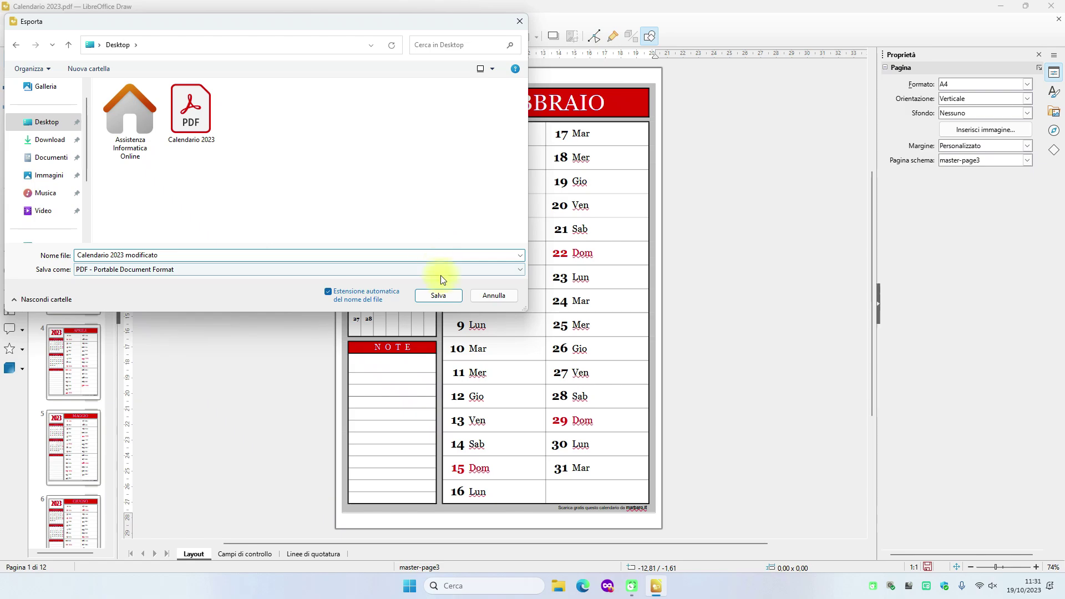
click(439, 297)
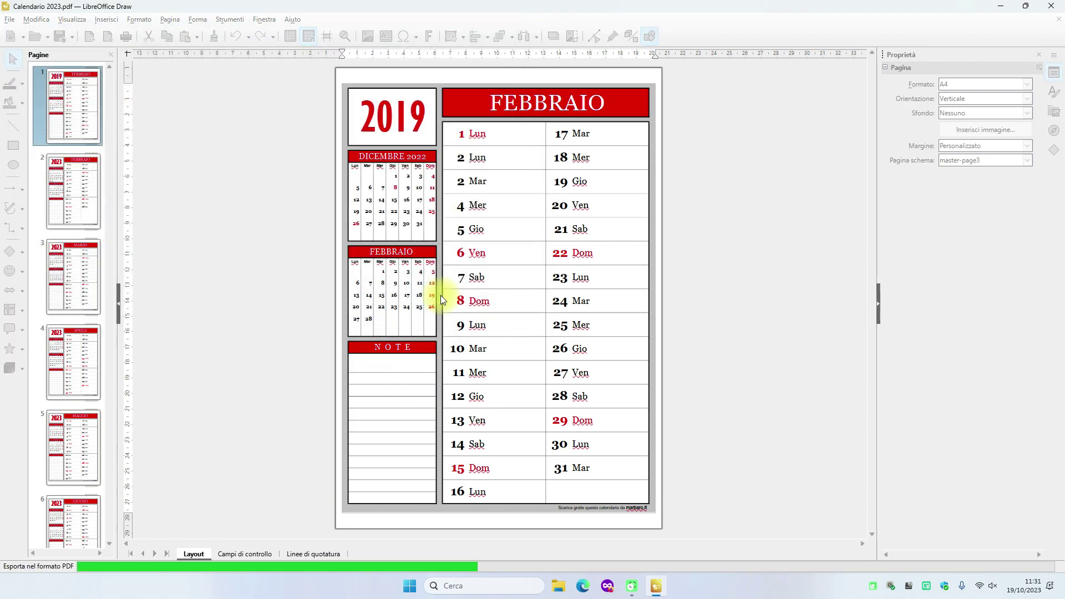
Step: Close the calendar document without saving it and place the Calendario 2023 modificato icon below the Calendario 2023 icon on the desktop
click(1051, 5)
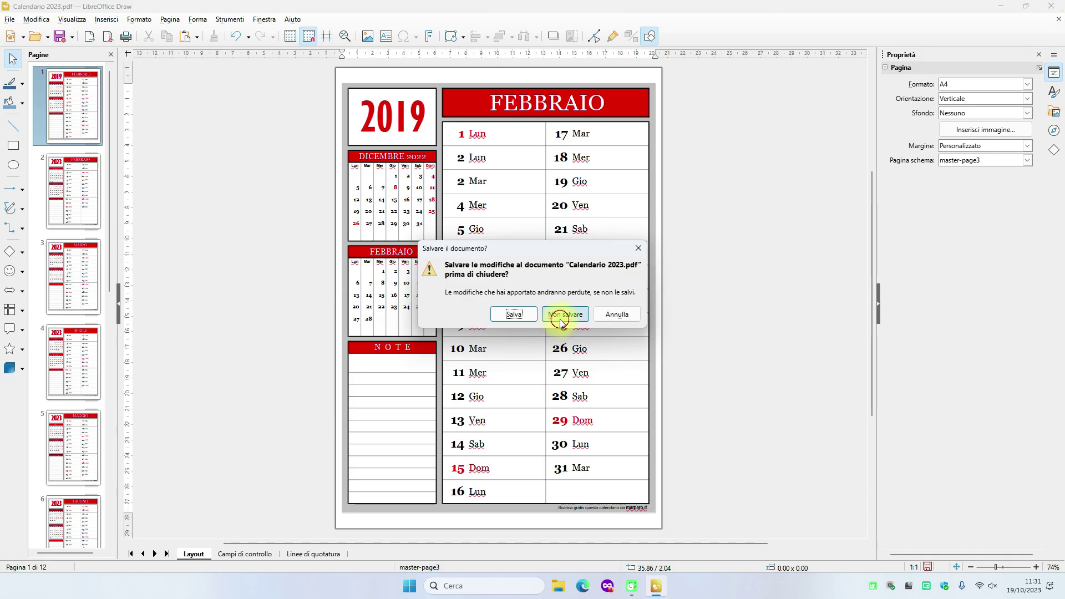
click(561, 319)
drag(14, 302, 298, 92)
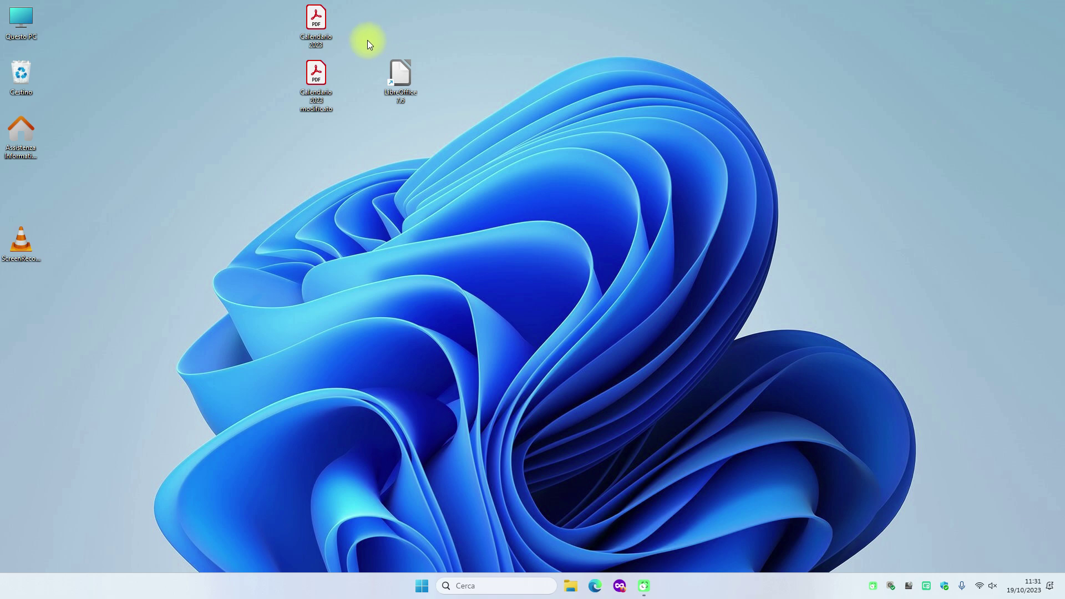
Step: Open the original Calendario 2023 PDF in Acrobat, check its year, month heading and first day, and close it
click(315, 20)
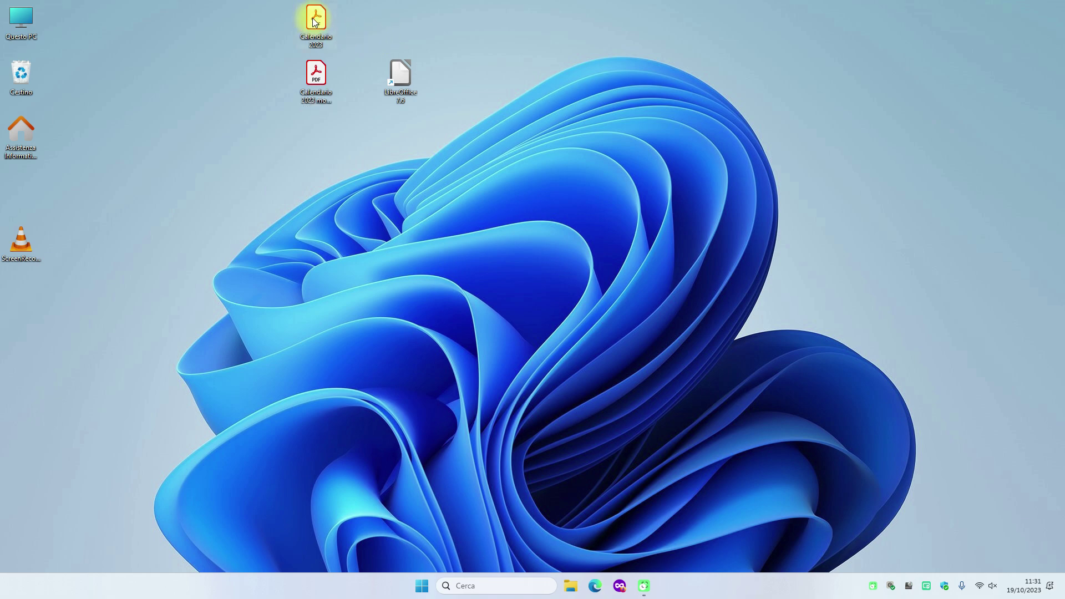
click(390, 21)
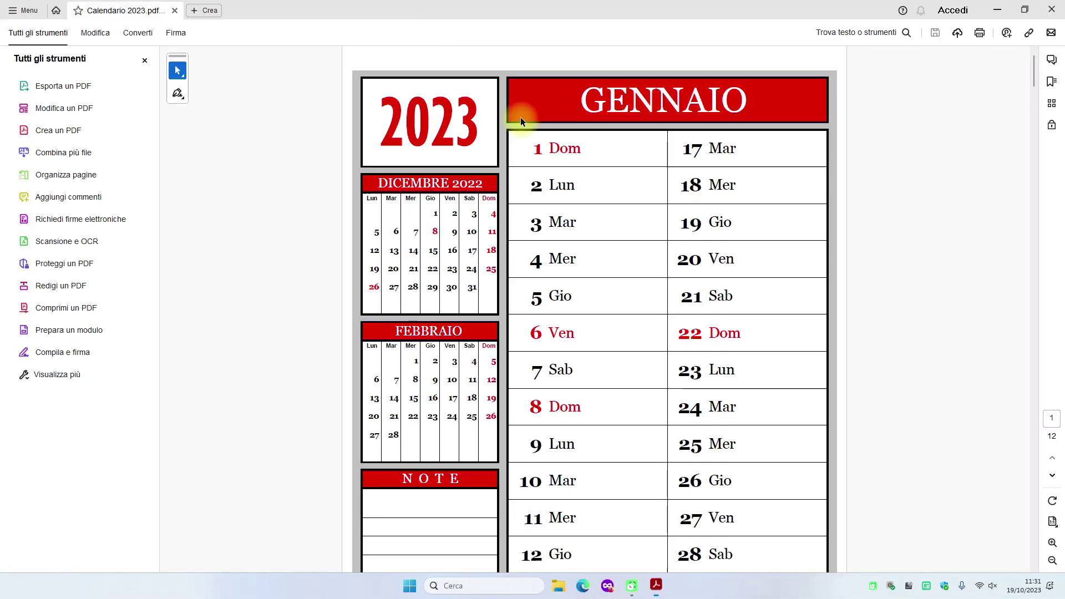
drag(394, 123, 563, 109)
click(564, 109)
click(587, 149)
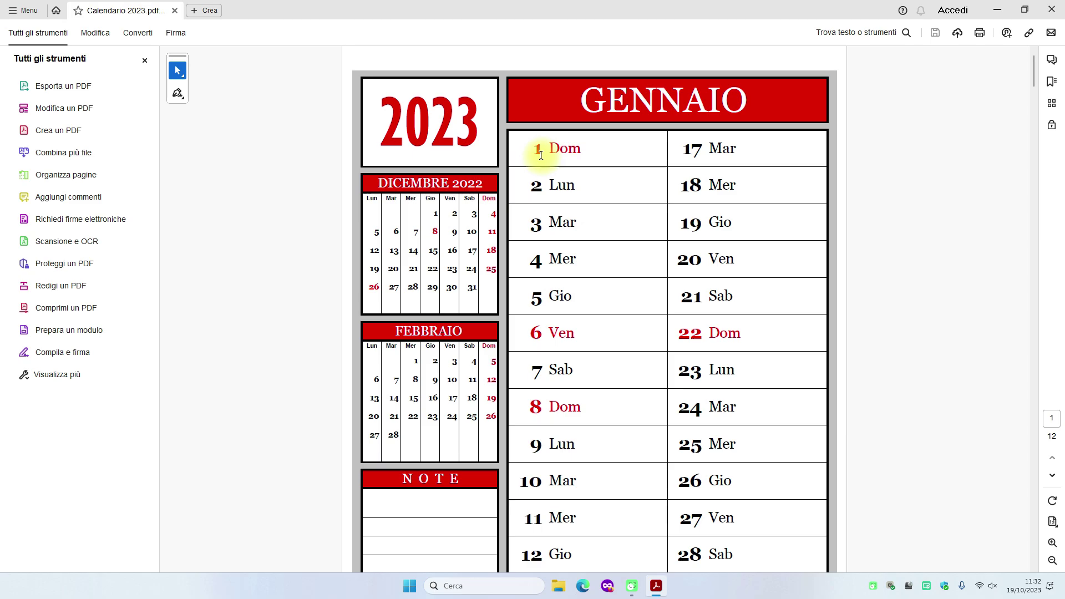
click(1052, 9)
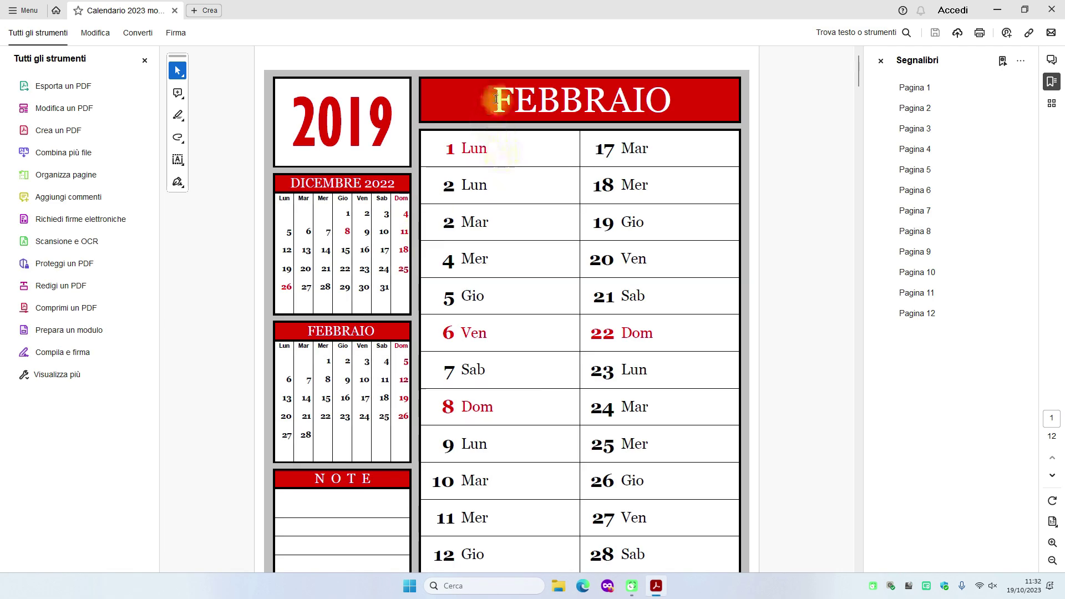
Step: Check the edited heading, day entries and year in the Calendario 2023 modificato PDF, and close it
drag(496, 99, 698, 97)
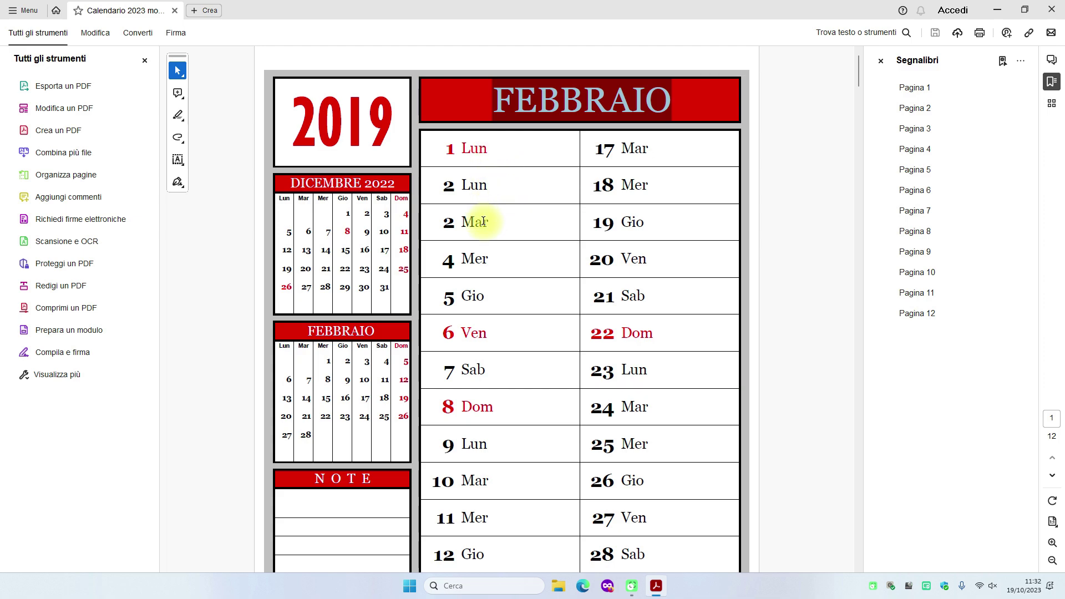
drag(441, 221, 488, 260)
drag(441, 186, 278, 135)
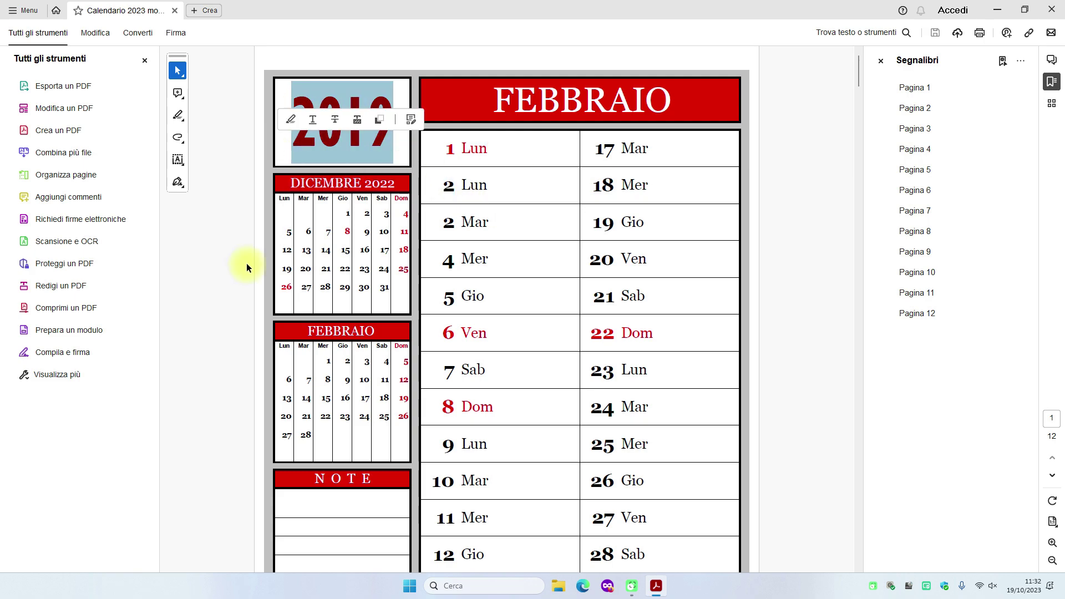
click(805, 139)
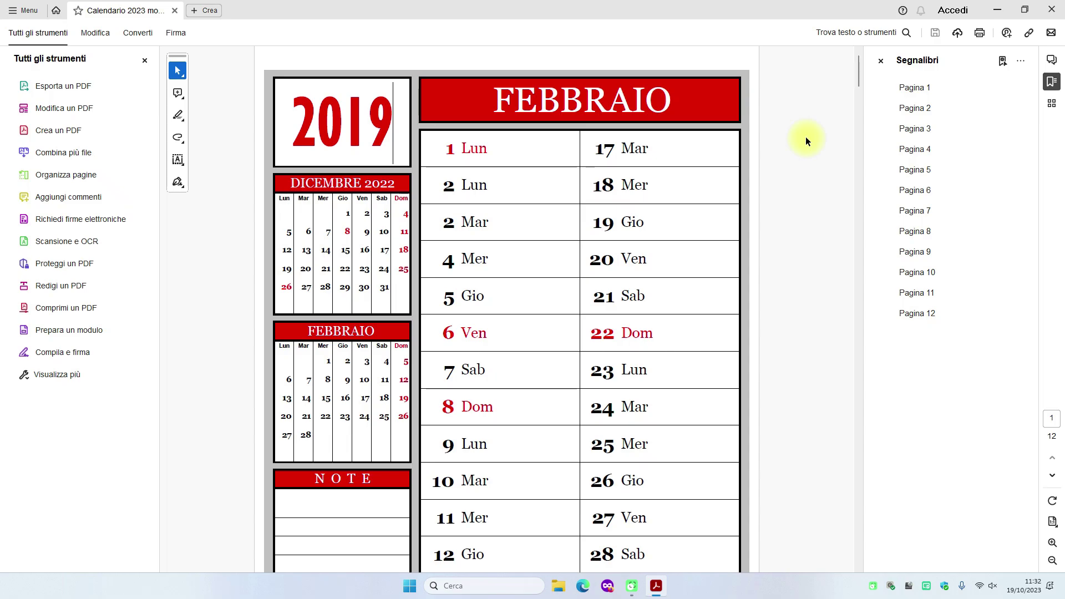
click(1051, 9)
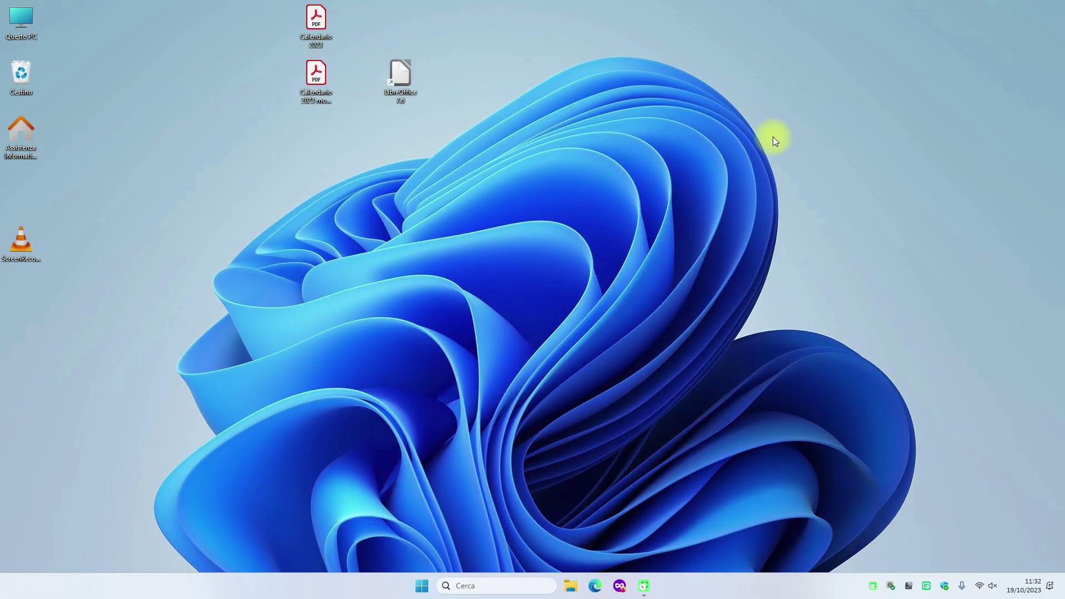